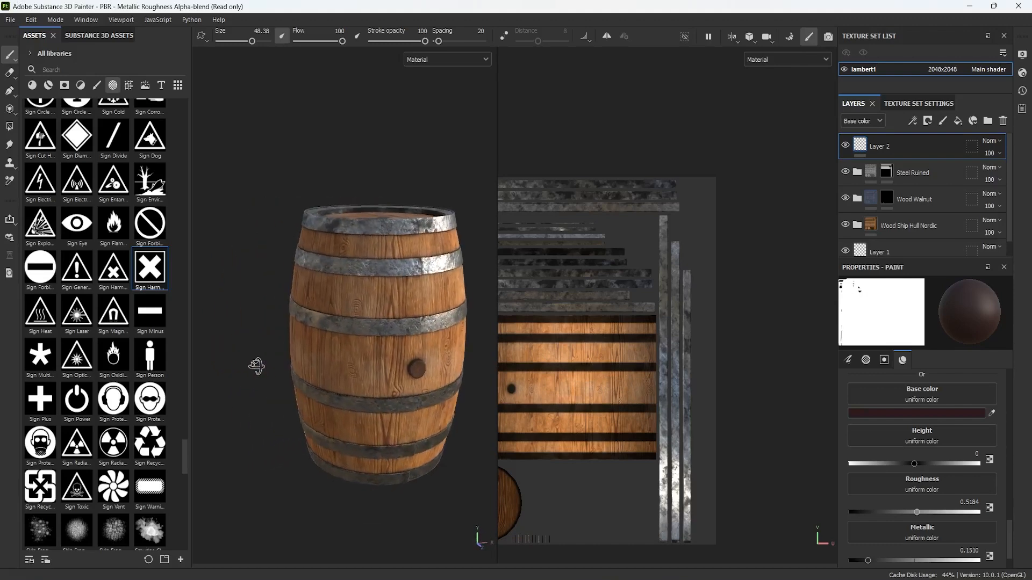
# Rotate the environment lighting around the barrel and inspect its wood and metal surfaces up close.
pyautogui.press('ctrl')
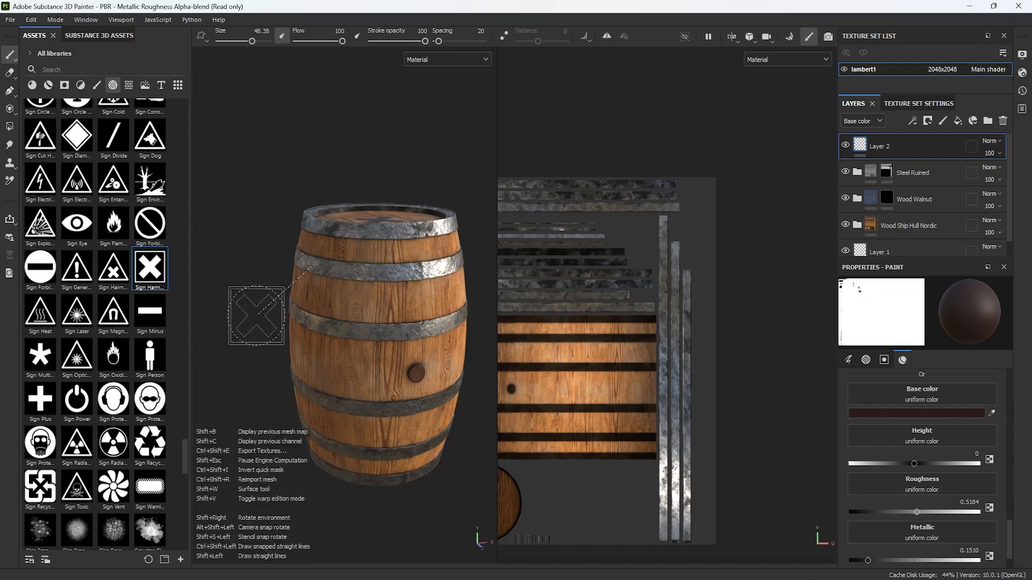
pyautogui.moveTo(268, 317)
pyautogui.keyDown('shift'); pyautogui.mouseDown(button='right')
pyautogui.moveTo(217, 317)
pyautogui.moveTo(271, 320)
pyautogui.moveTo(239, 321)
pyautogui.moveTo(257, 322)
pyautogui.mouseUp(button='right'); pyautogui.keyUp('shift')
pyautogui.scroll(3, 258, 323)
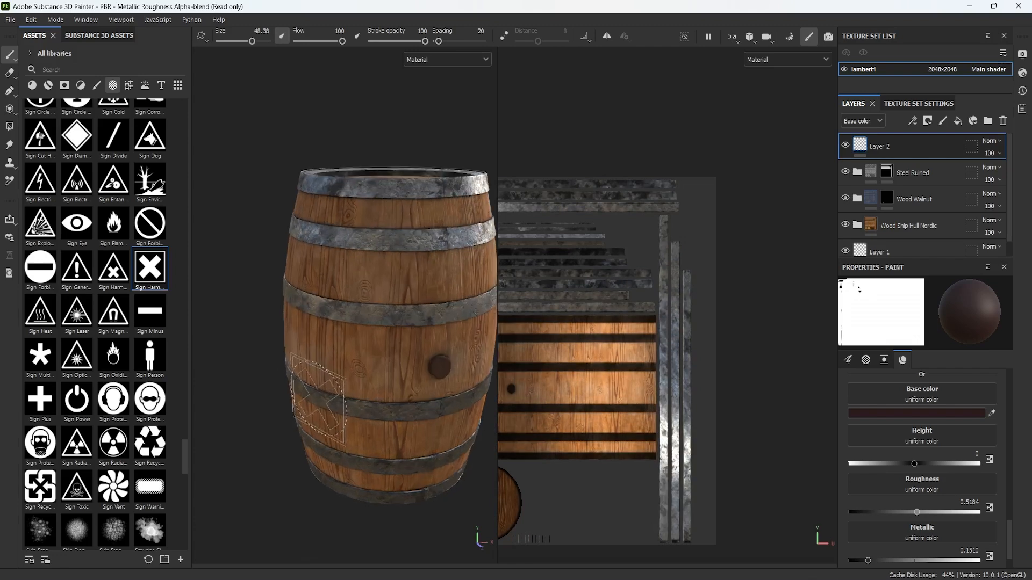
pyautogui.moveTo(226, 452)
pyautogui.keyDown('shift'); pyautogui.mouseDown(button='right')
pyautogui.moveTo(269, 414)
pyautogui.moveTo(335, 412)
pyautogui.moveTo(269, 409)
pyautogui.mouseUp(button='right'); pyautogui.keyUp('shift')
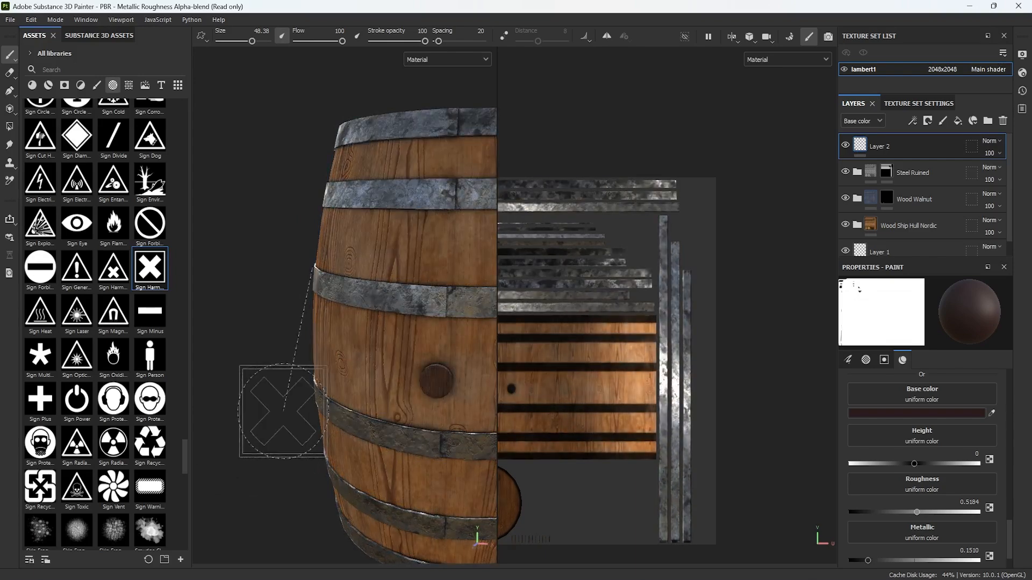
pyautogui.scroll(-3, 270, 410)
pyautogui.keyDown('alt'); pyautogui.moveTo(272, 410); pyautogui.dragTo(324, 415); pyautogui.keyUp('alt')
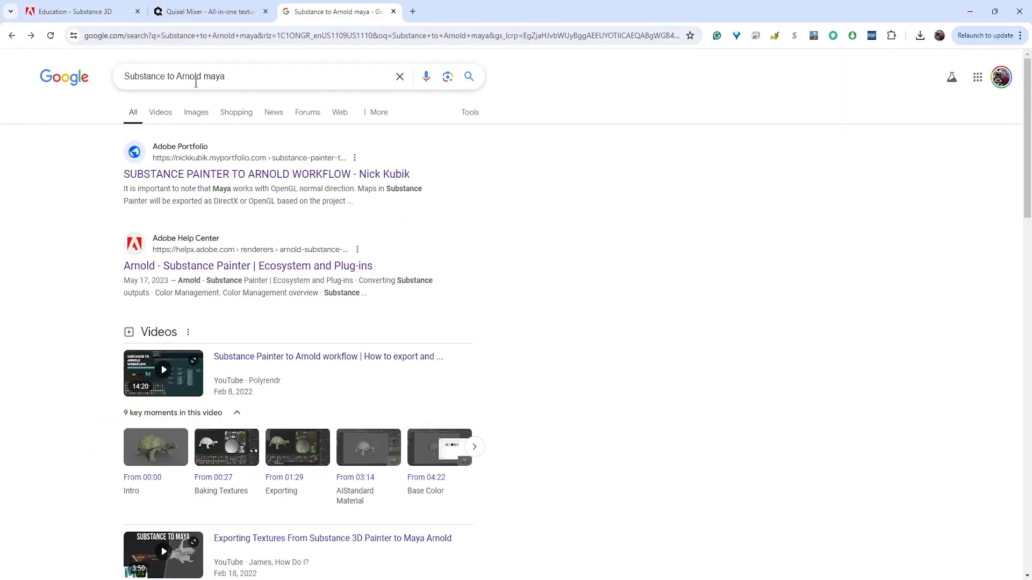
# Open the Substance Painter to Arnold workflow article from the search results and review its map export and aiStandardSurface setup sections.
pyautogui.moveTo(227, 76); pyautogui.dragTo(86, 78)
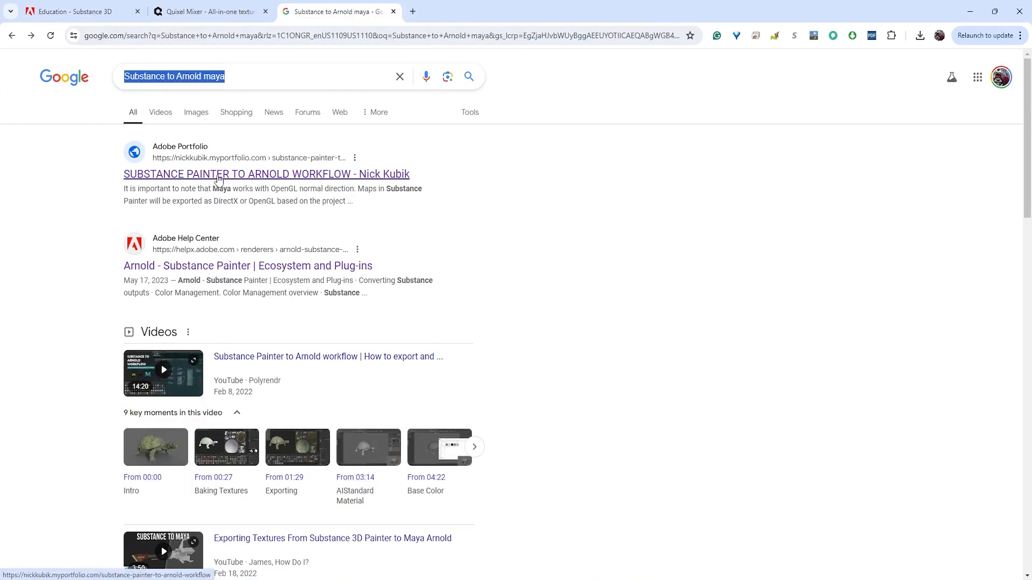
pyautogui.click(218, 175)
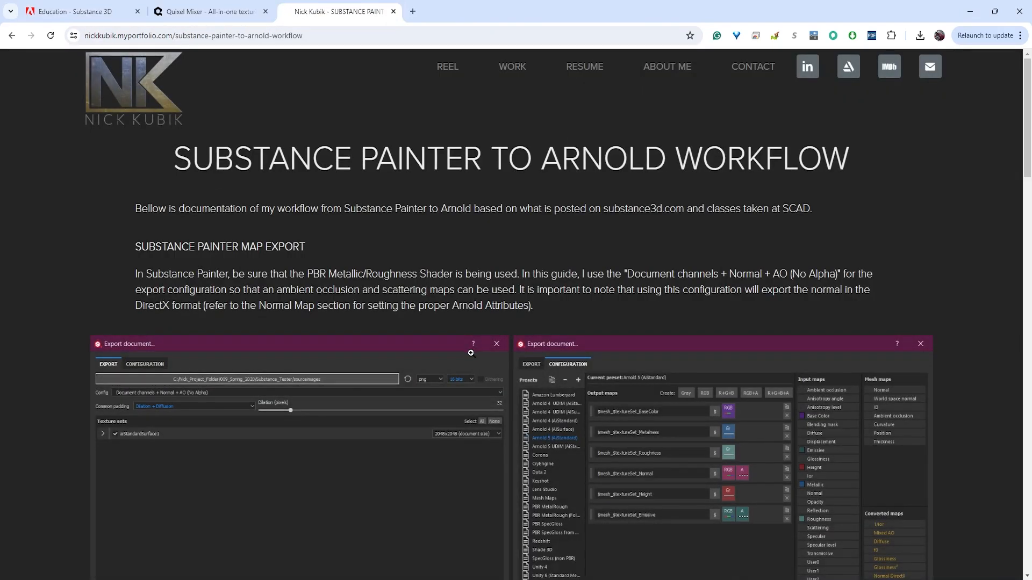
pyautogui.scroll(-10, 446, 360)
pyautogui.scroll(6, 446, 361)
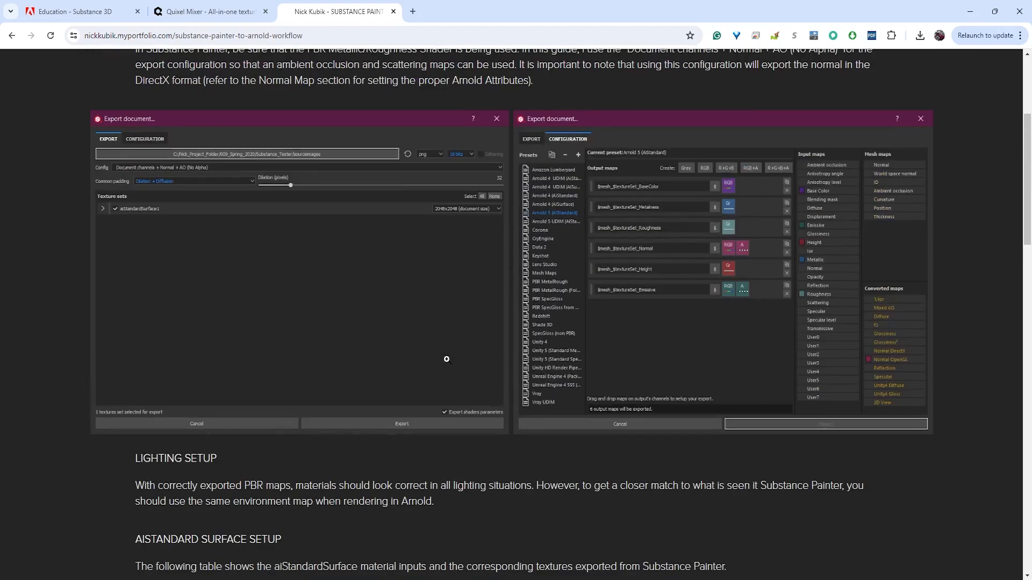
pyautogui.scroll(-6, 447, 360)
pyautogui.scroll(-1, 446, 360)
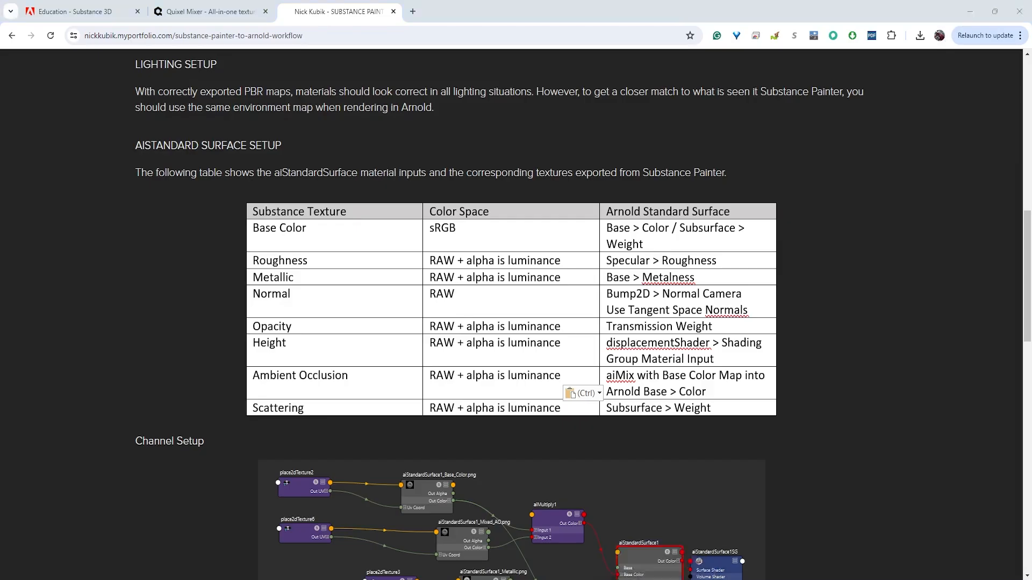
# Switch back to Substance 3D Painter and save the project as Barrel in the PenguinModel folder.
pyautogui.click(661, 579)
pyautogui.hotkey('alt', 'Tab')
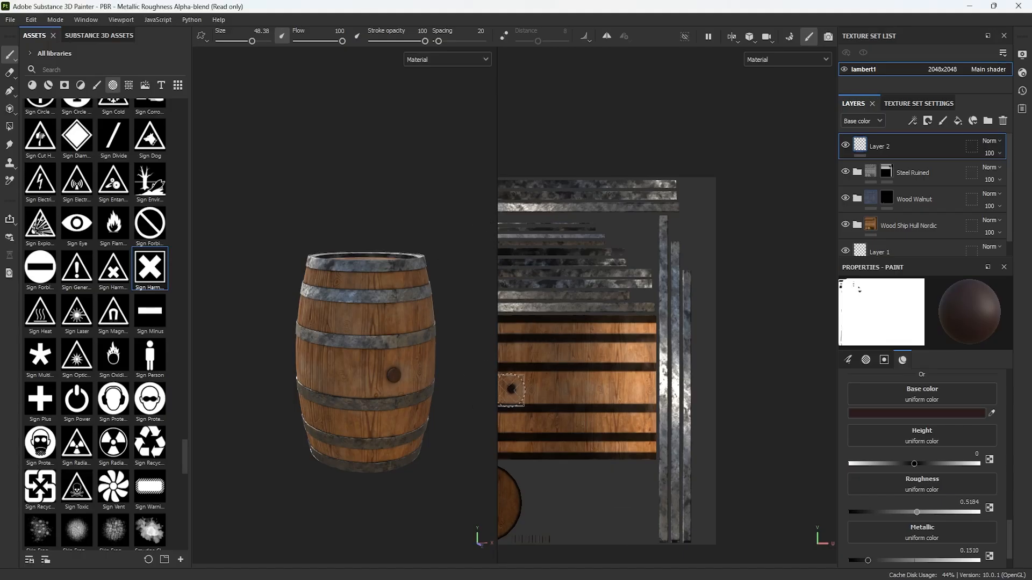
pyautogui.click(10, 19)
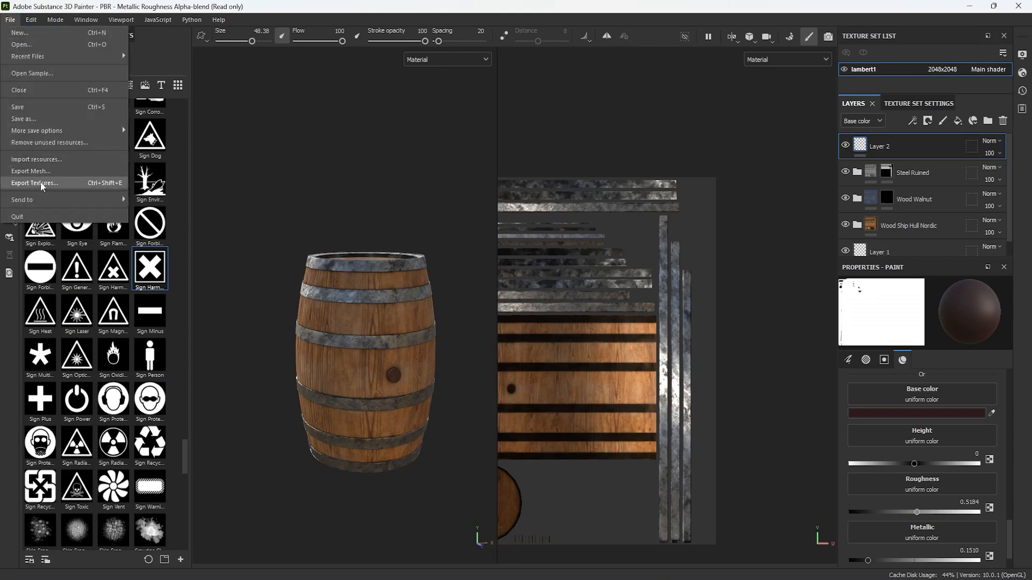
pyautogui.click(23, 118)
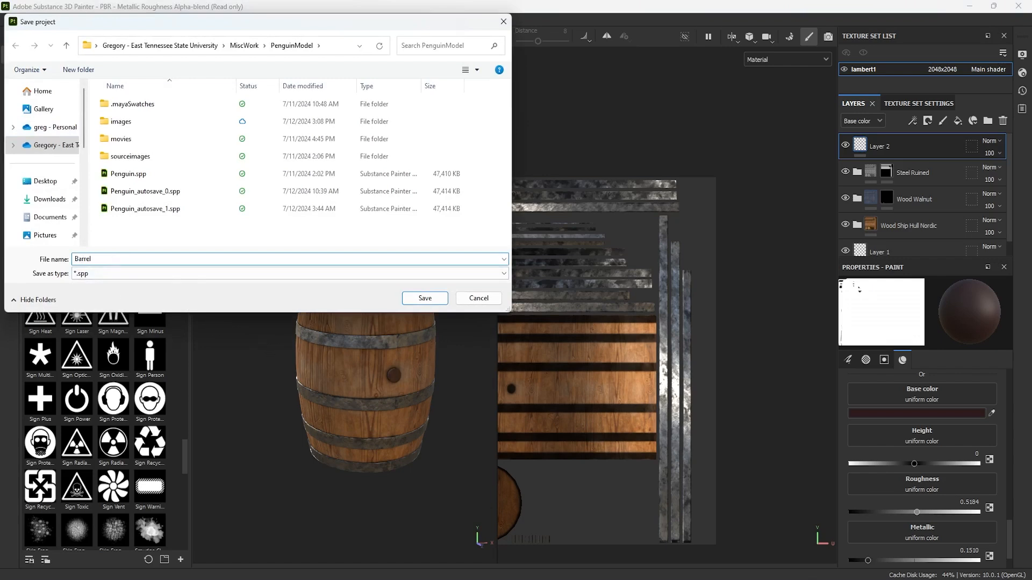
pyautogui.click(424, 299)
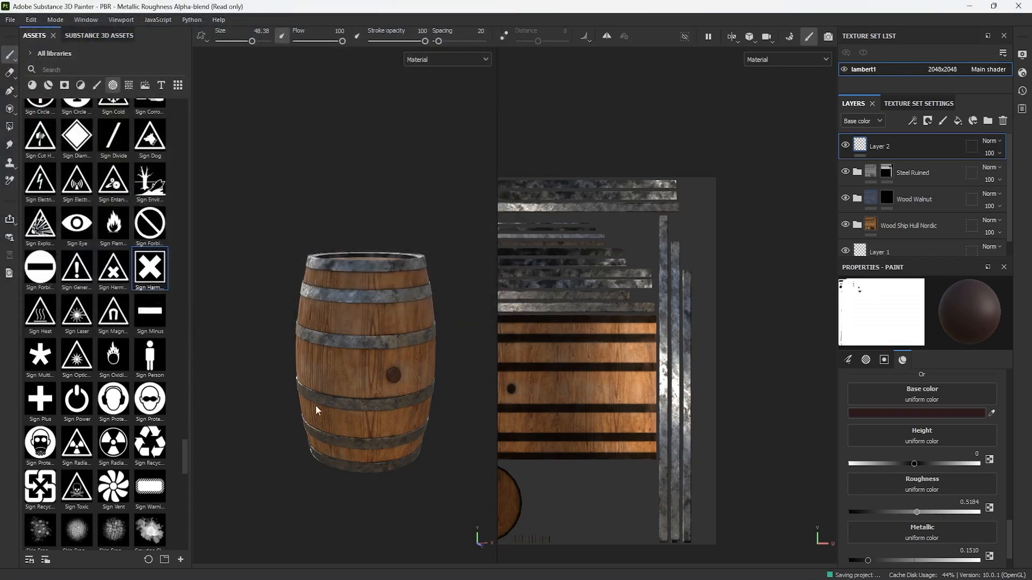
# Open the texture export settings and choose the Arnold (AiStandard) output template.
pyautogui.click(13, 24)
pyautogui.click(24, 190)
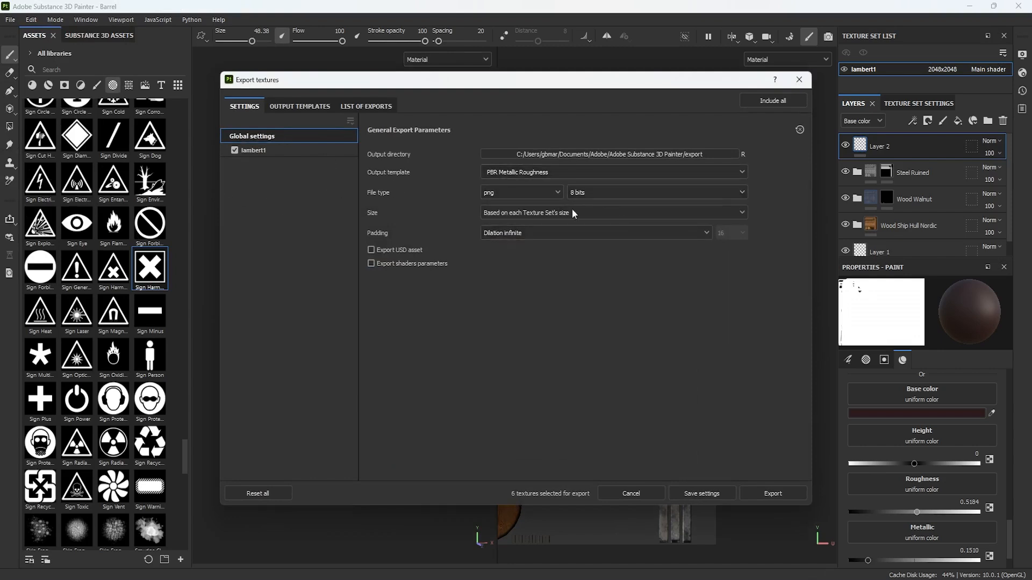
pyautogui.click(741, 172)
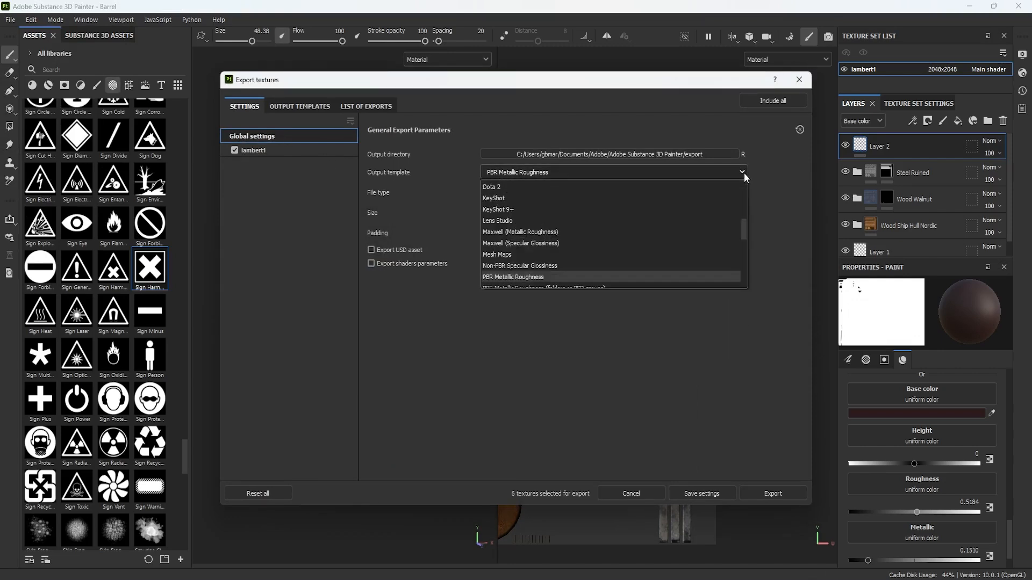
pyautogui.scroll(2, 572, 257)
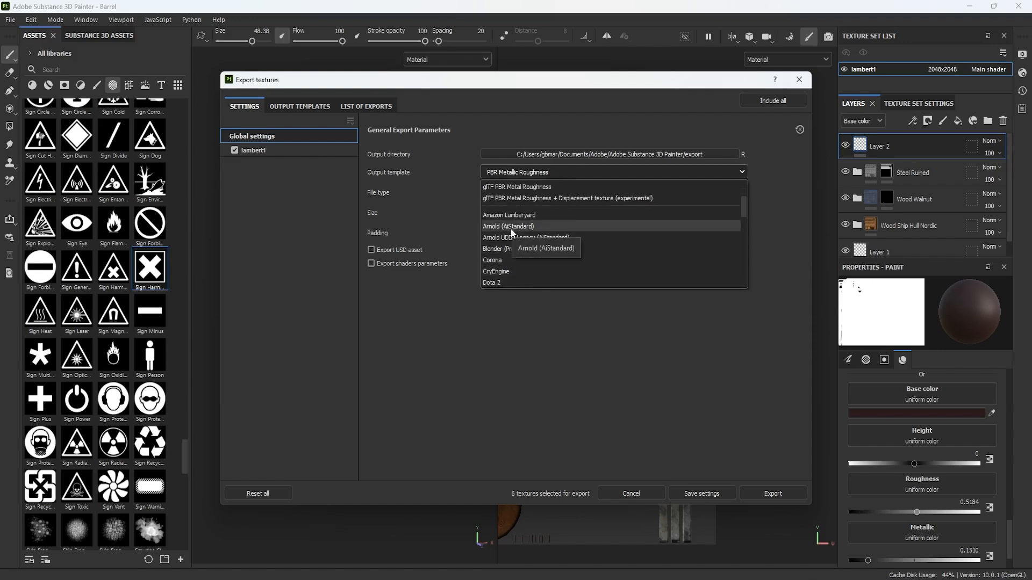
pyautogui.click(510, 227)
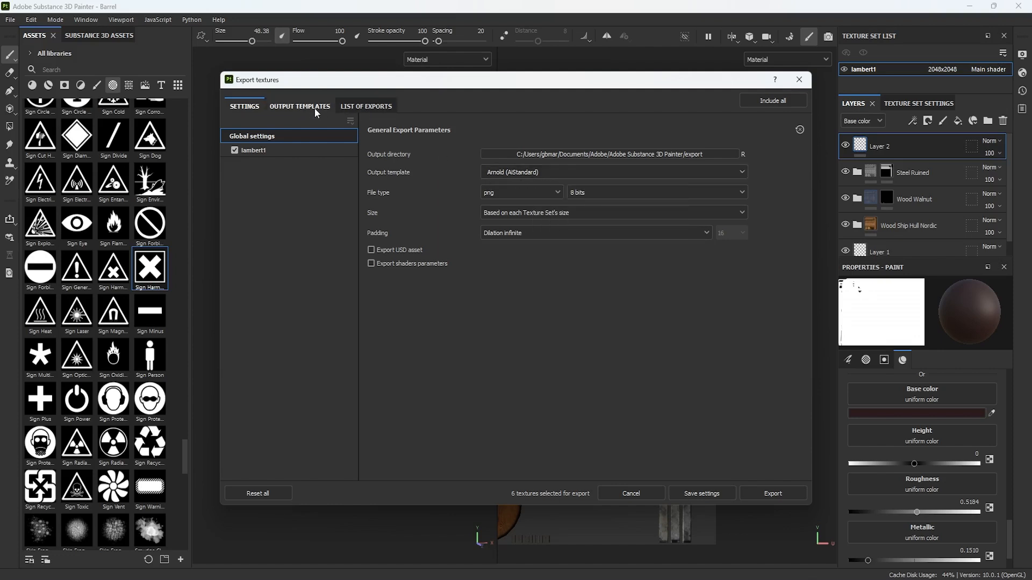
# Change the export output template to Redshift (rsMaterial).
pyautogui.click(505, 173)
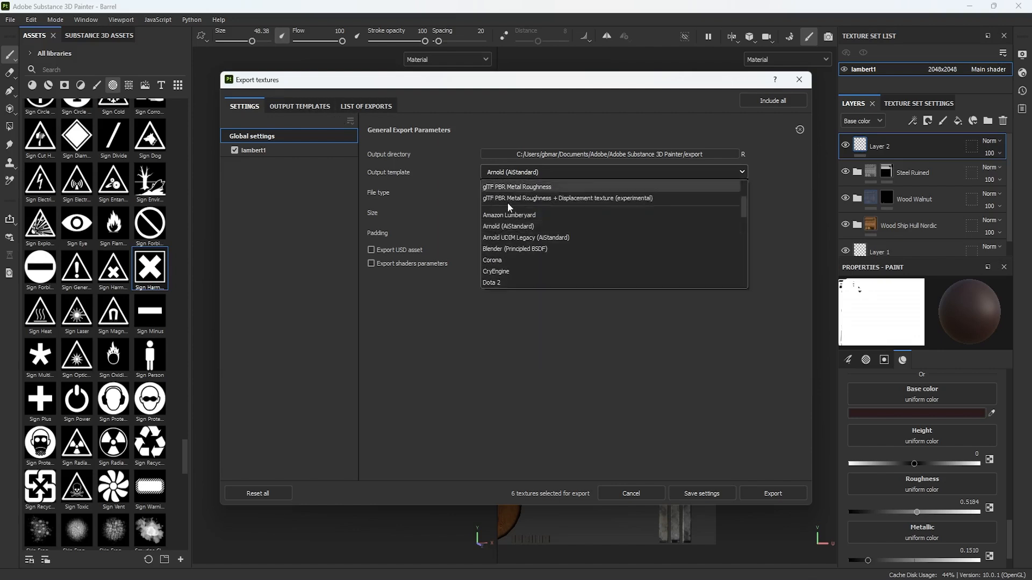
pyautogui.scroll(-4, 536, 243)
pyautogui.scroll(-3, 536, 248)
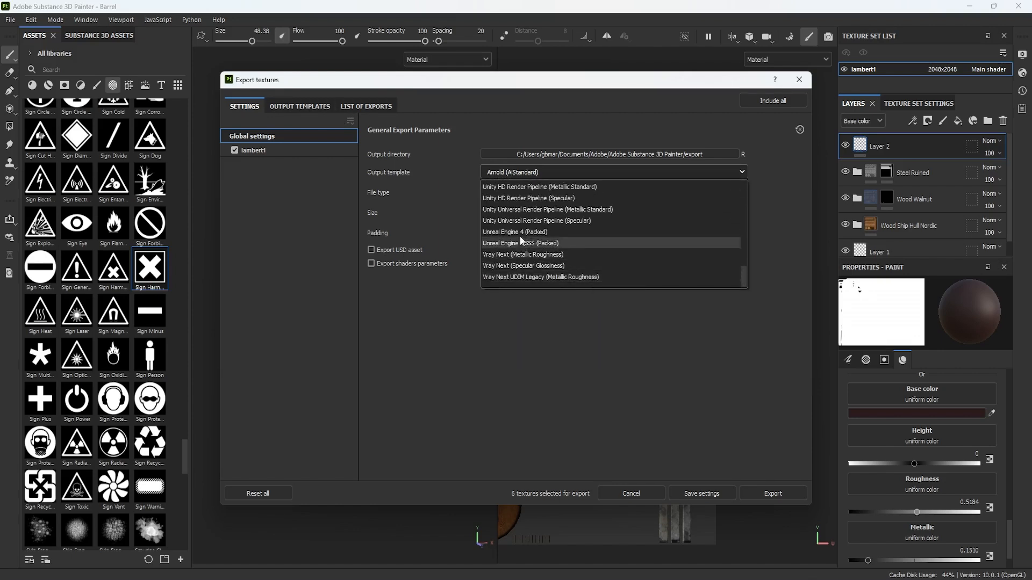
pyautogui.scroll(1, 508, 237)
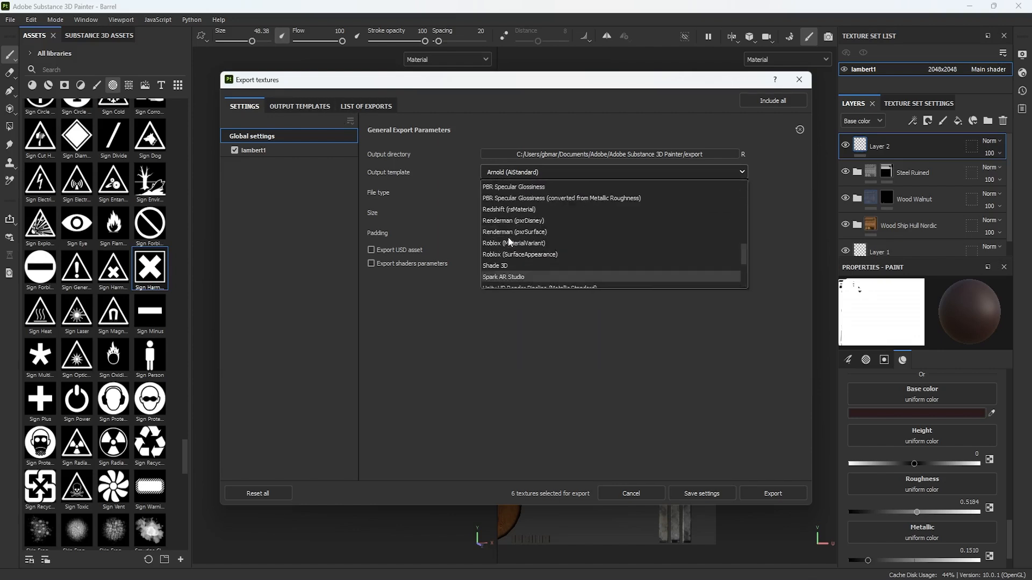
pyautogui.click(510, 209)
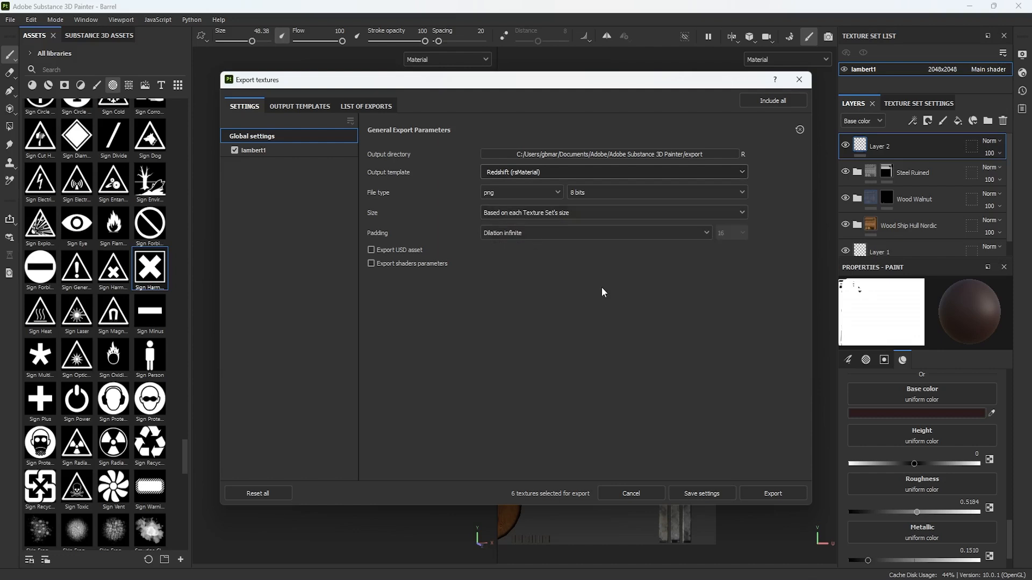
# Compare the output maps defined in the Arnold (AiStandard) and Redshift (rsMaterial) export presets.
pyautogui.click(295, 107)
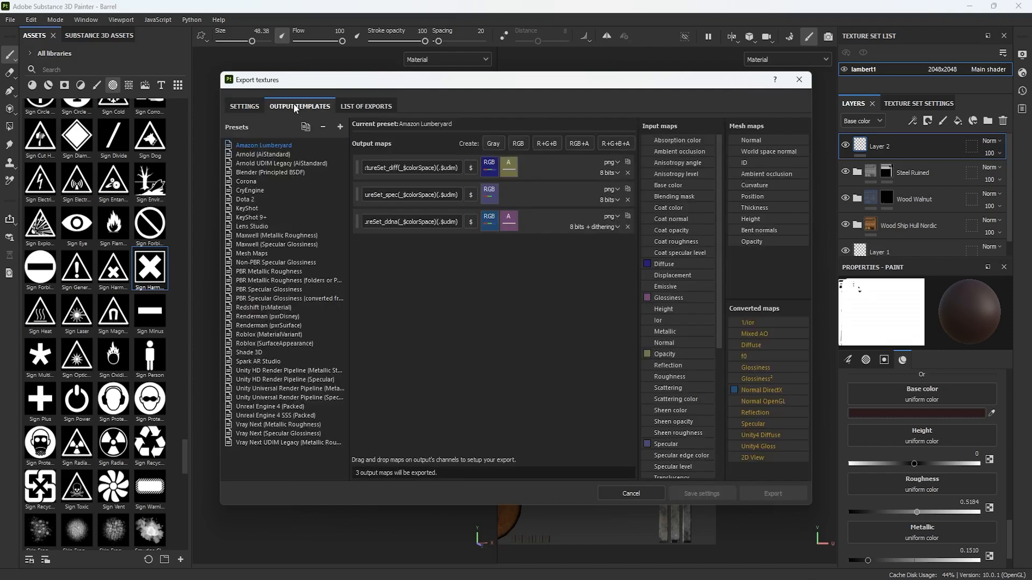
pyautogui.click(253, 154)
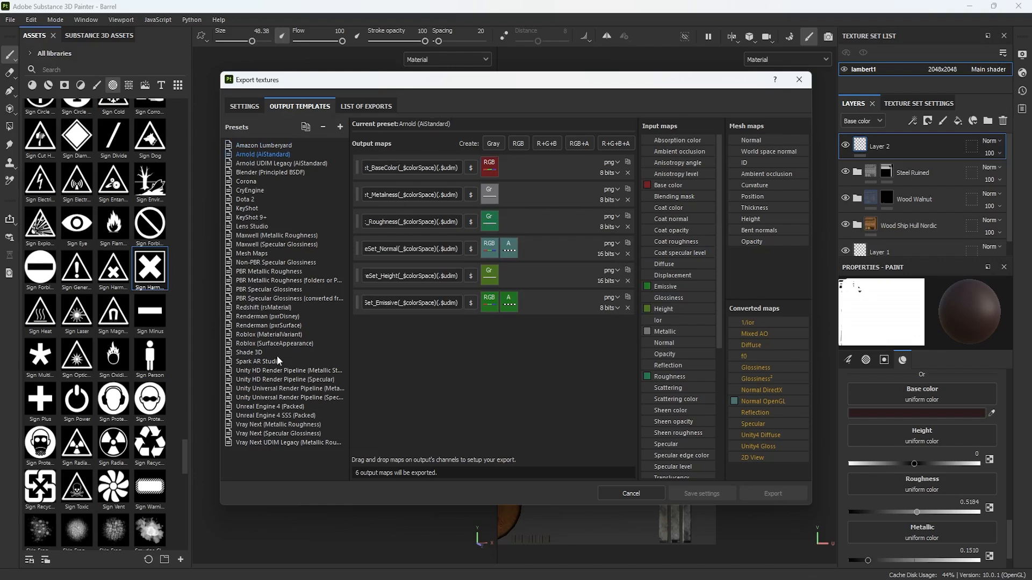
pyautogui.click(254, 308)
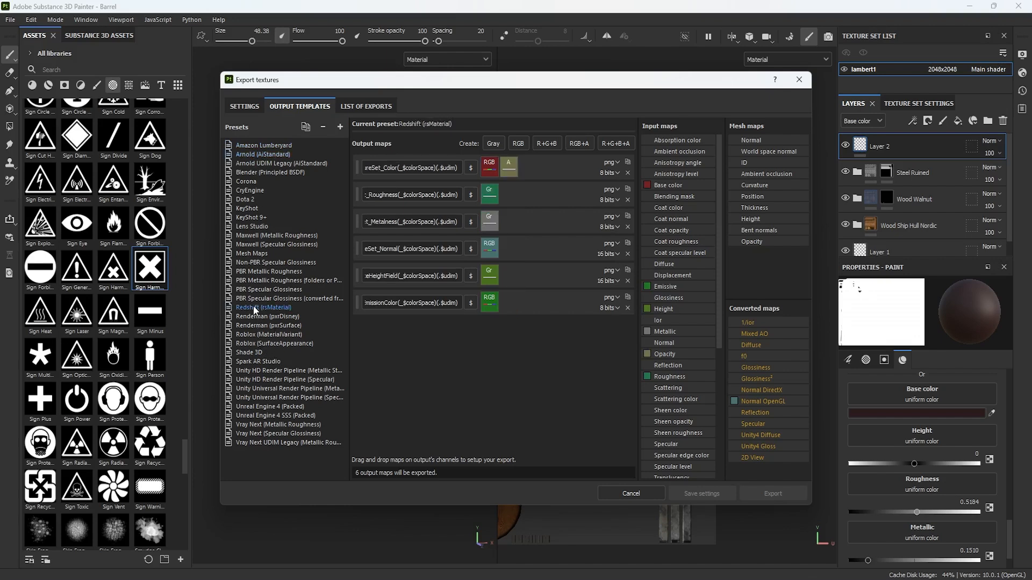
pyautogui.click(249, 154)
# Set the output template to Arnold (AiStandard) in the export settings and export the lambert1 textures.
pyautogui.click(245, 106)
pyautogui.click(548, 172)
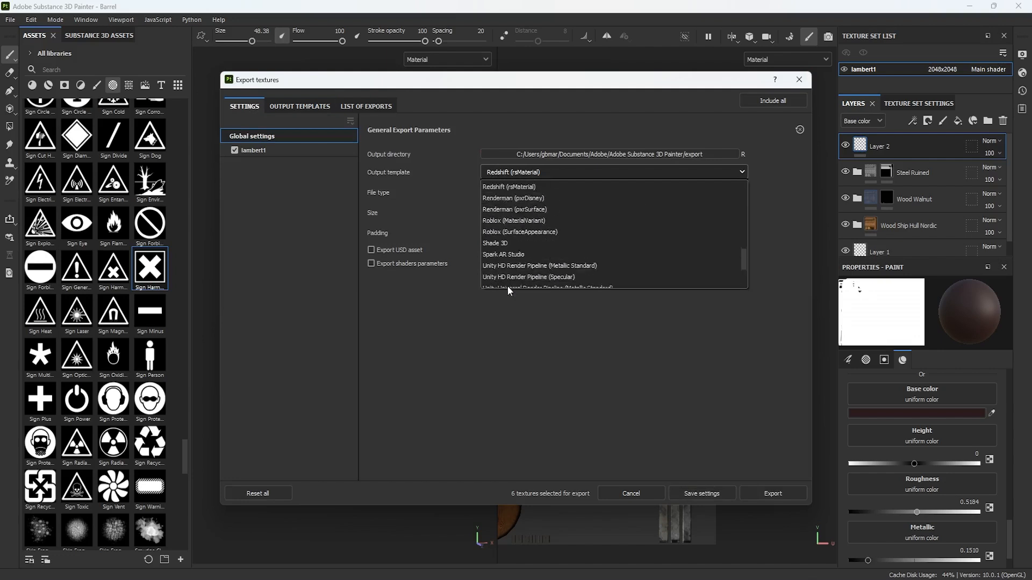
pyautogui.scroll(6, 509, 260)
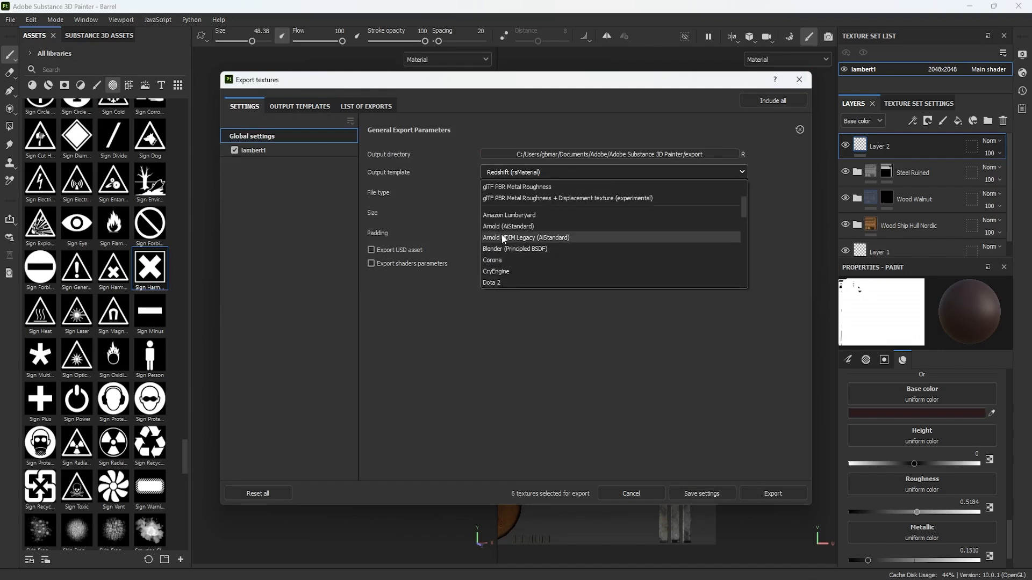
pyautogui.click(499, 227)
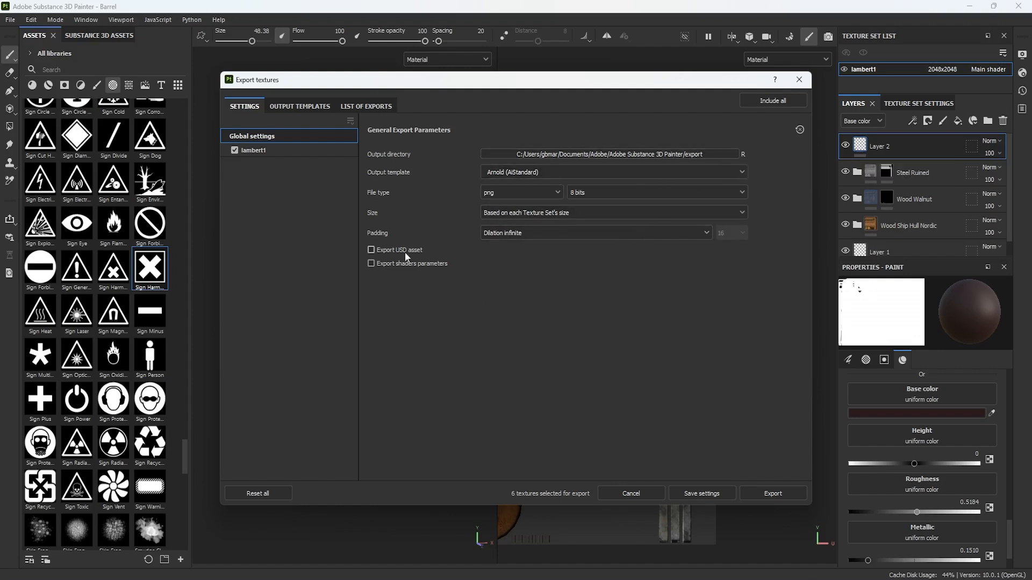
pyautogui.click(770, 495)
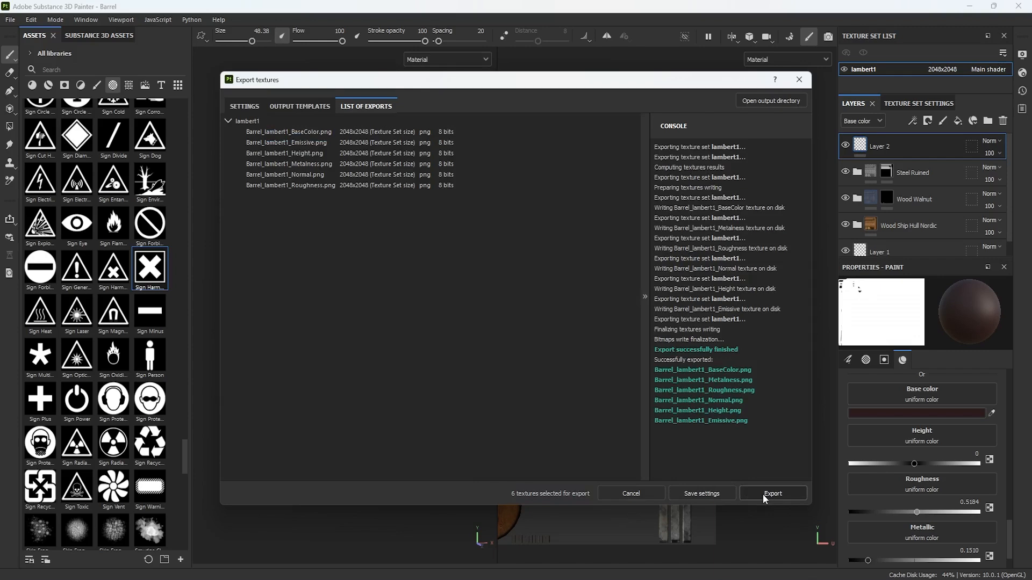
# Open the export output directory and select the Barrel_lambert1 texture files from BaseColor through Metalness.
pyautogui.click(756, 100)
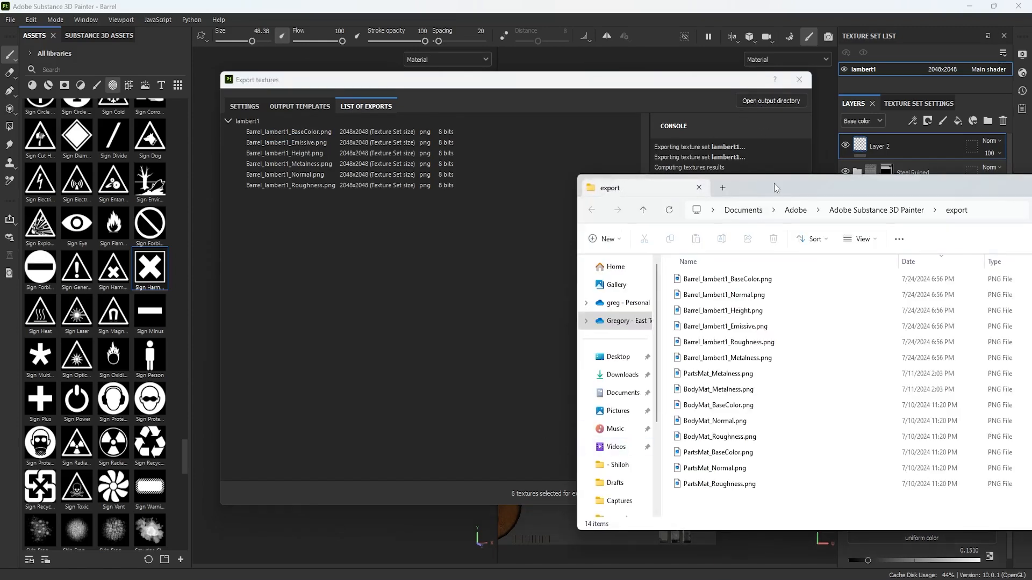
pyautogui.moveTo(774, 183); pyautogui.dragTo(471, 128)
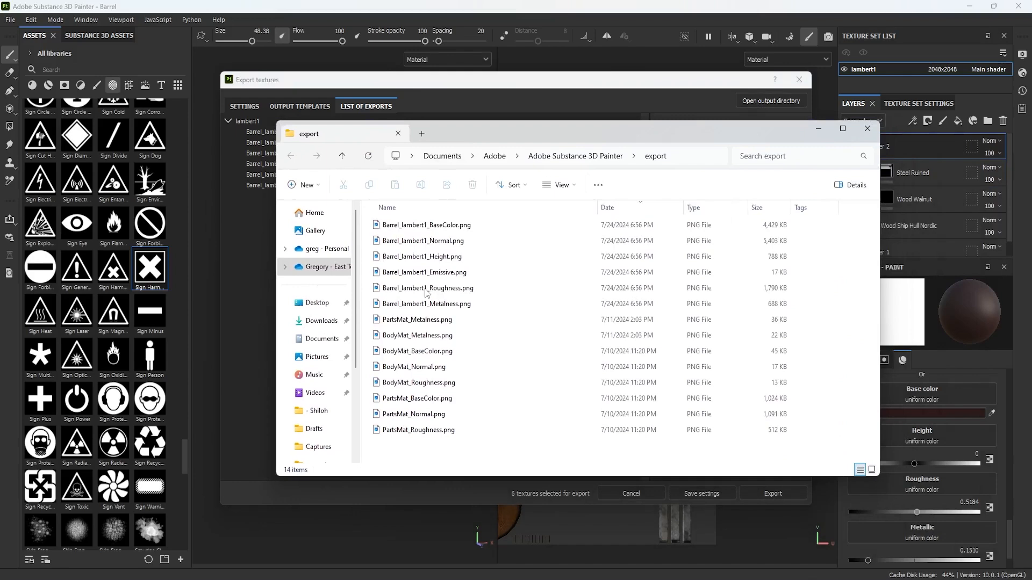
pyautogui.click(424, 226)
pyautogui.keyDown('shift'); pyautogui.click(428, 305); pyautogui.keyUp('shift')
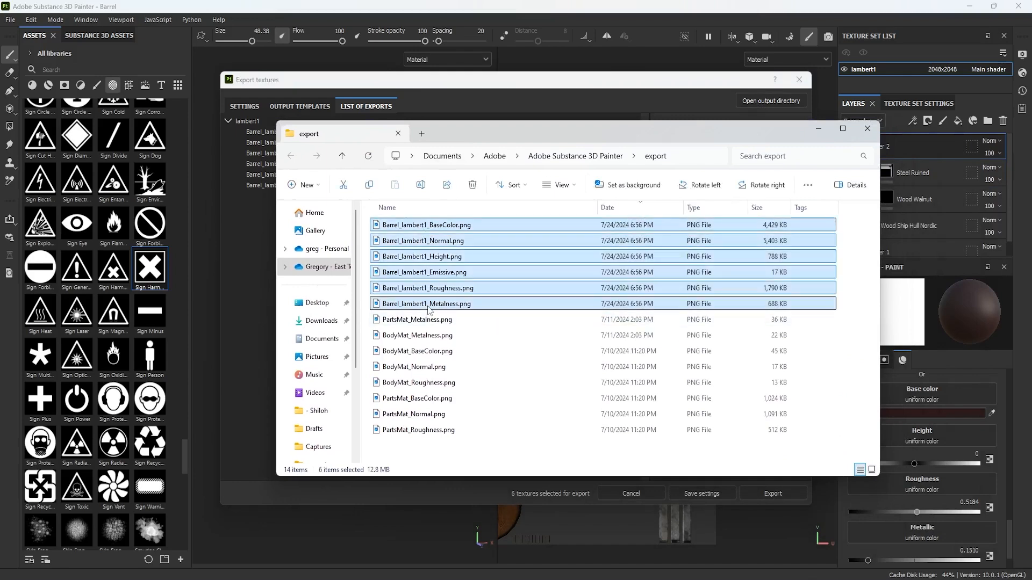
# Preview the exported Barrel_lambert1 Metalness, Roughness and Emissive maps one after another.
pyautogui.click(428, 305)
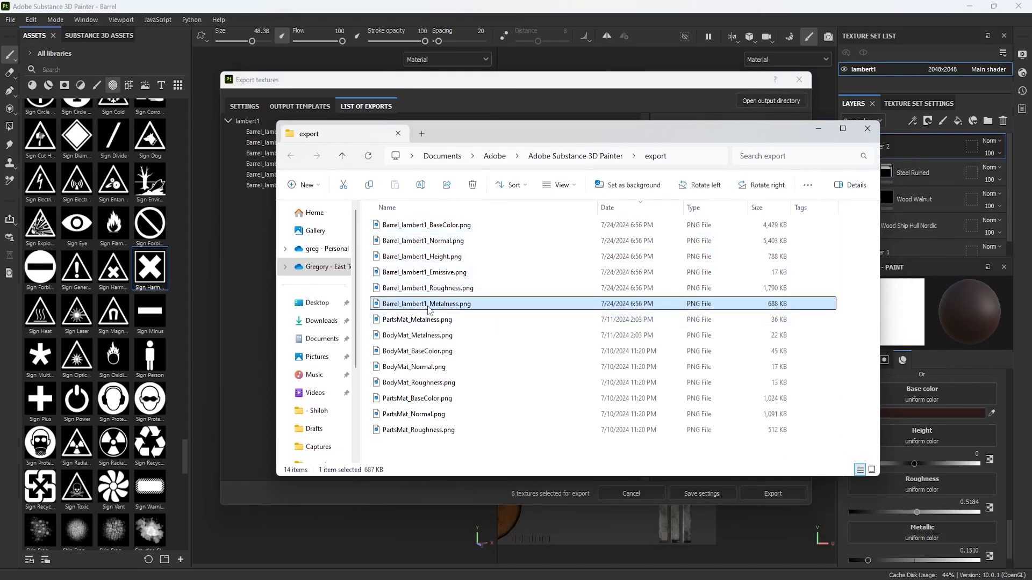
pyautogui.doubleClick(429, 305)
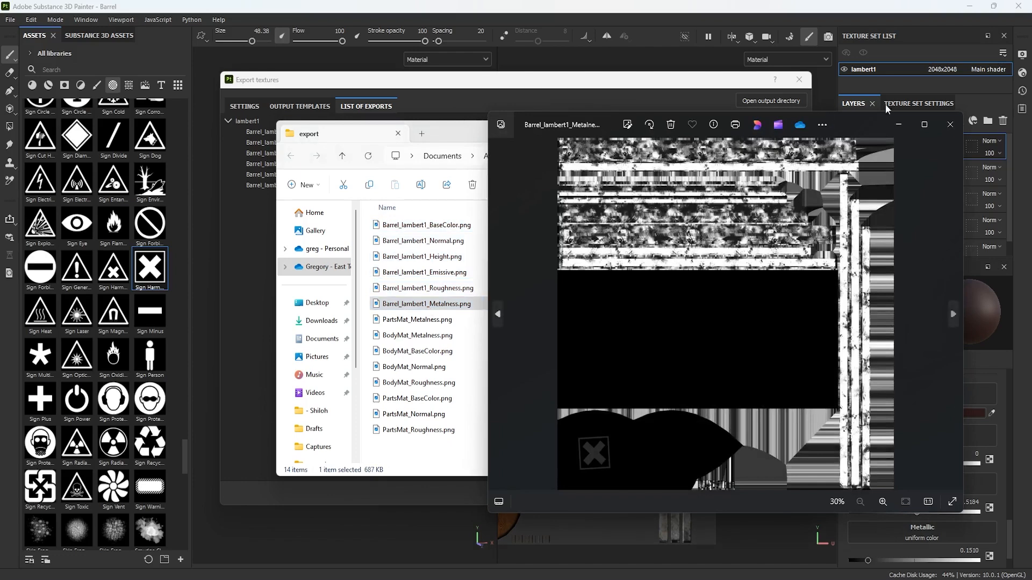
pyautogui.click(950, 125)
pyautogui.click(449, 289)
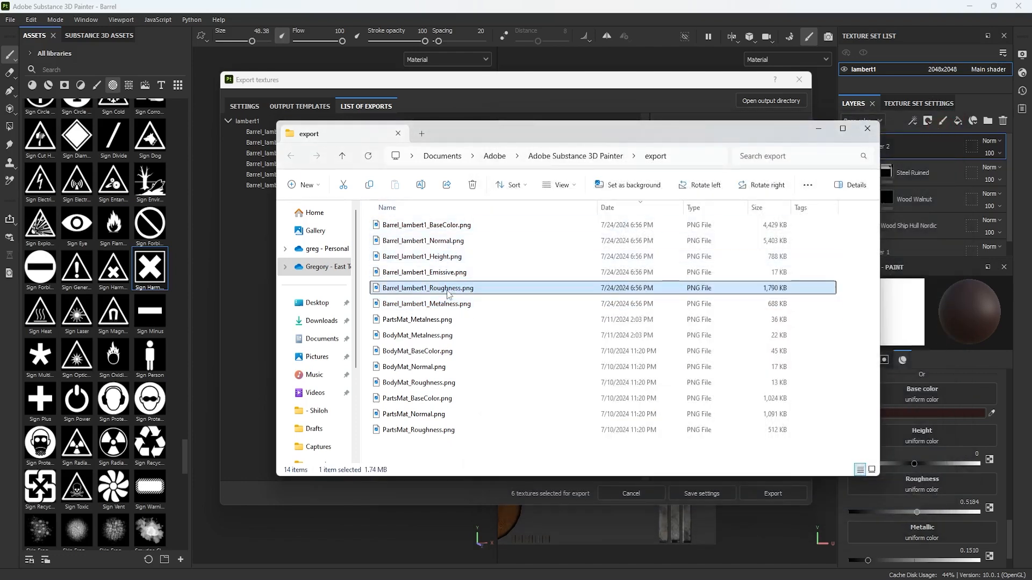
pyautogui.doubleClick(449, 290)
pyautogui.click(950, 124)
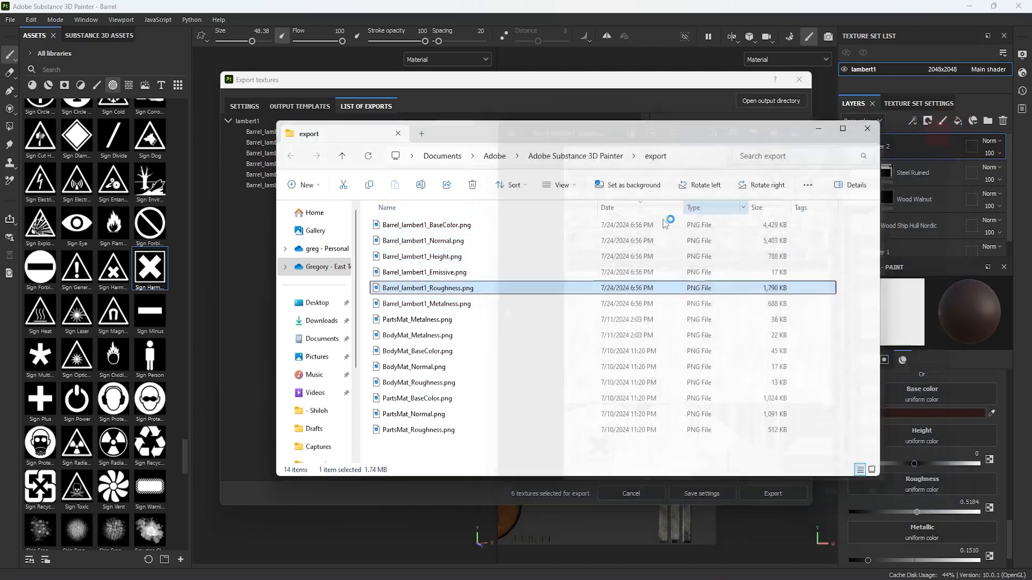
pyautogui.doubleClick(432, 273)
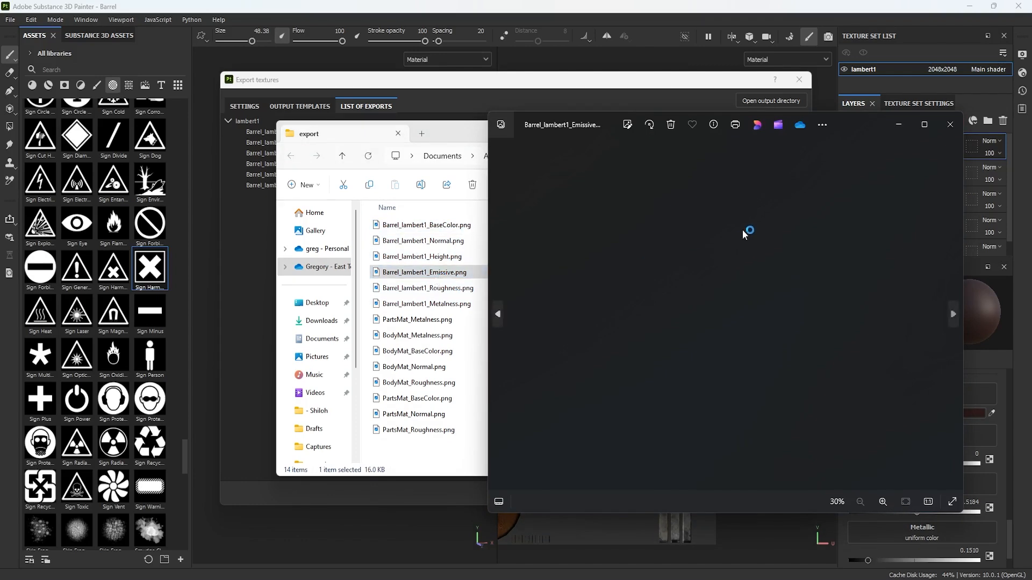
# Close the image previews and delete Barrel_lambert1_Emissive.png and Barrel_lambert1_Height.png from the export folder.
pyautogui.click(950, 125)
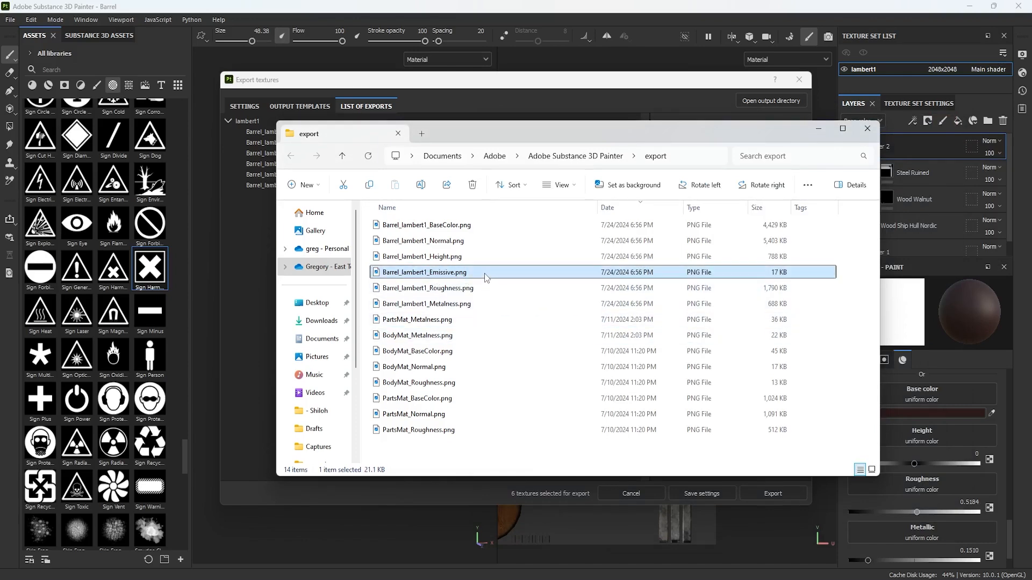
pyautogui.press('Delete')
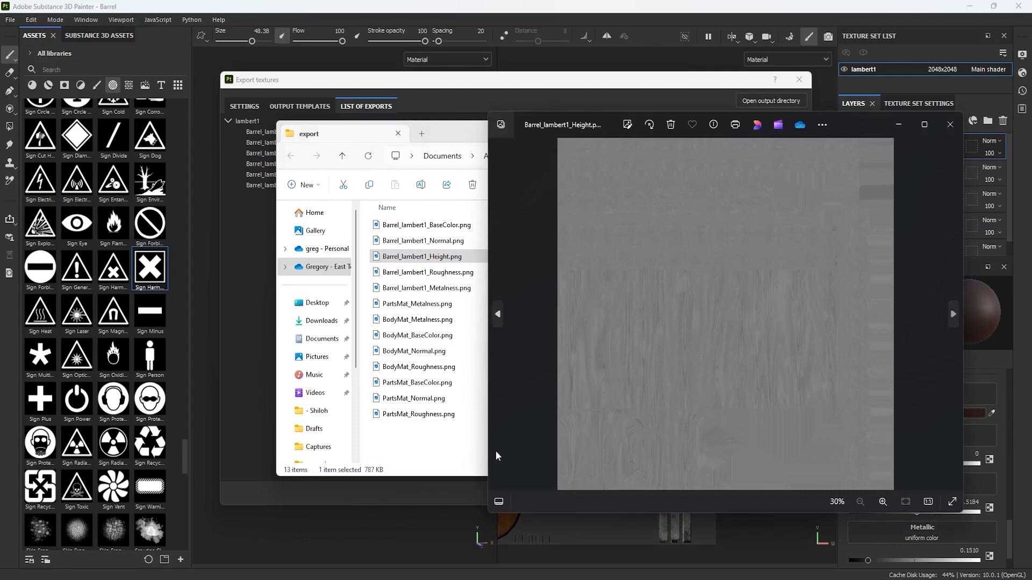
pyautogui.click(955, 127)
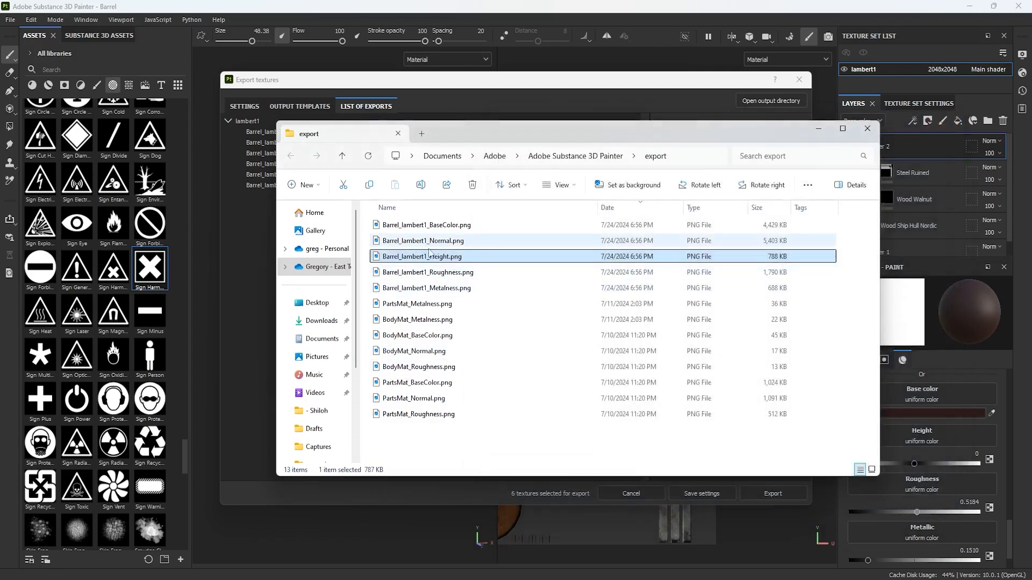
pyautogui.click(463, 319)
pyautogui.click(440, 257)
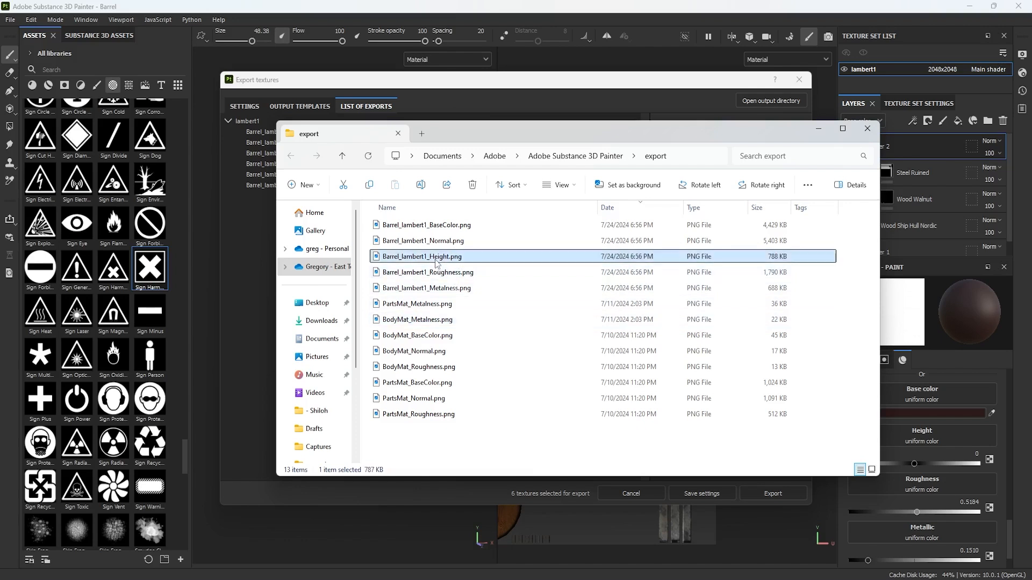
pyautogui.press('Delete')
# Cut the Barrel_lambert1 BaseColor, Normal, Roughness and Metalness files and open the sourceimages folder of Project2.
pyautogui.click(445, 273)
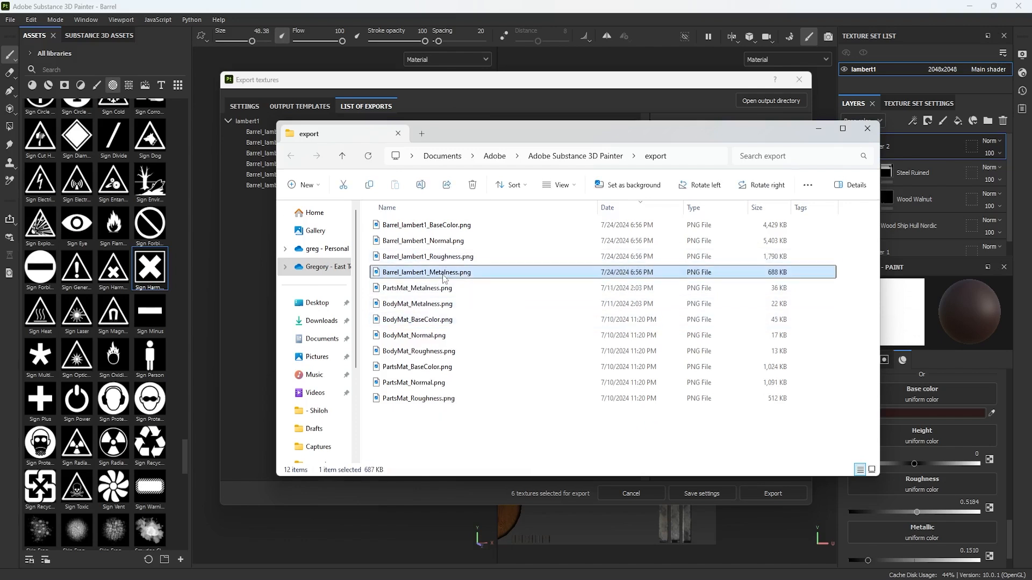
pyautogui.keyDown('shift'); pyautogui.click(451, 229); pyautogui.keyUp('shift')
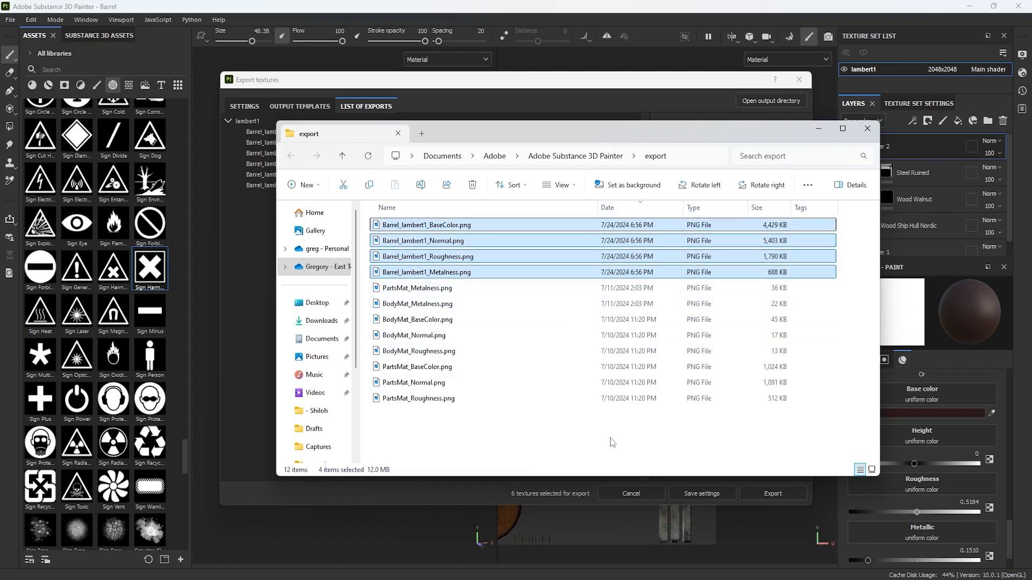
pyautogui.hotkey('ctrl', 'c')
pyautogui.moveTo(493, 579)
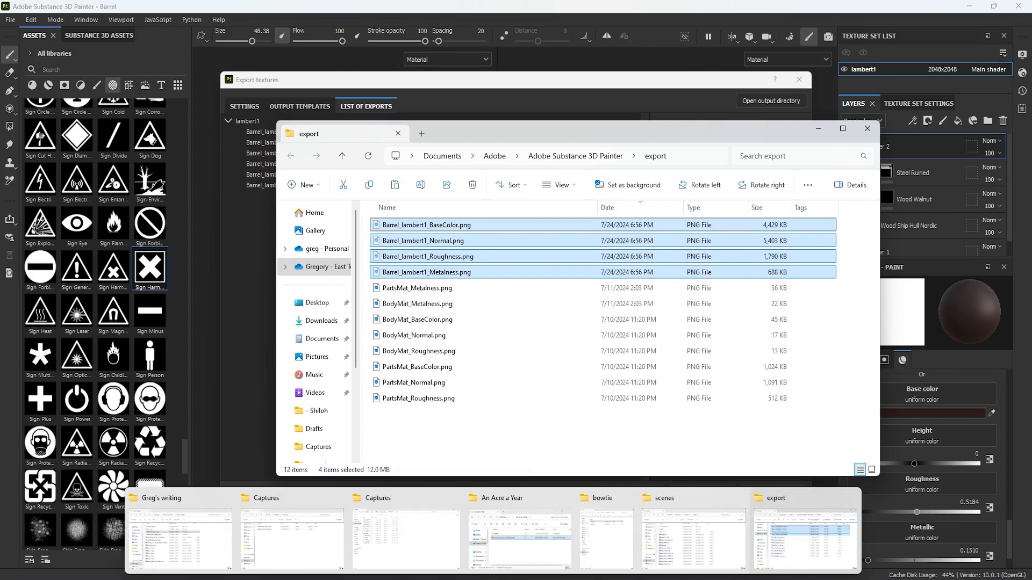
pyautogui.moveTo(694, 544)
pyautogui.click(689, 539)
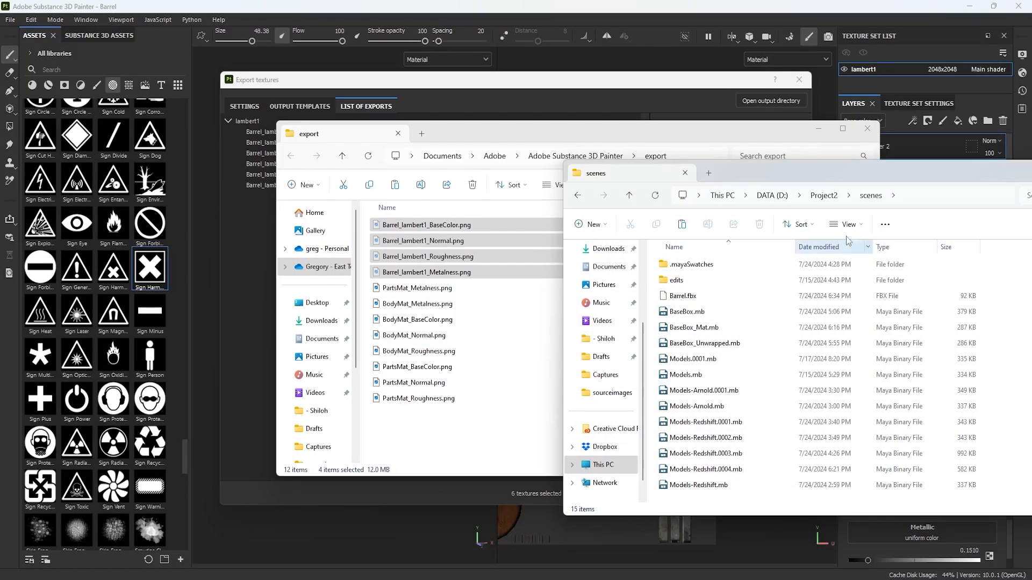
pyautogui.click(824, 195)
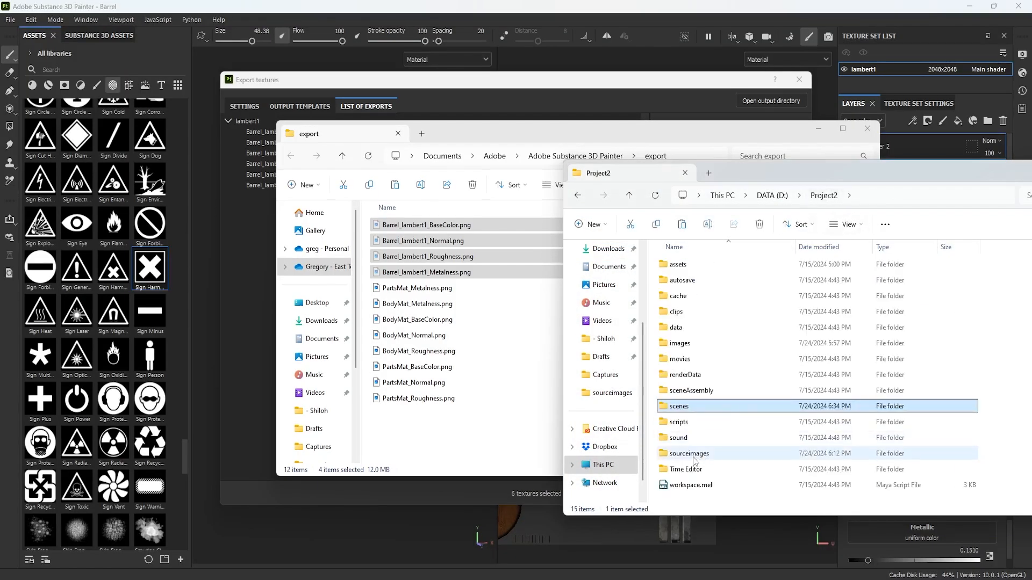
pyautogui.doubleClick(690, 454)
# Create a folder named Barrel Textures in sourceimages and paste the four cut Barrel_lambert1 textures into it.
pyautogui.rightClick(718, 411)
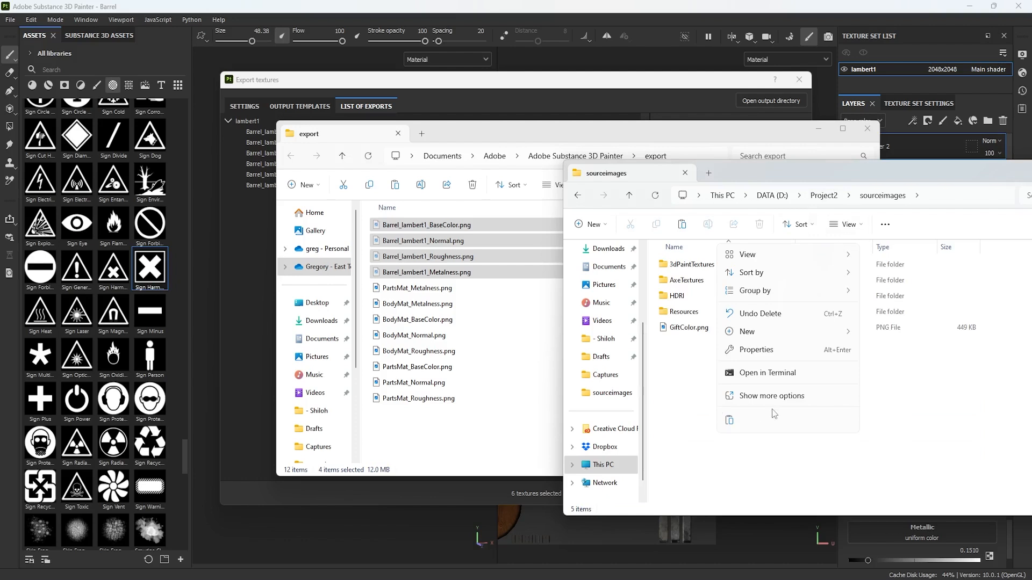
pyautogui.moveTo(747, 332)
pyautogui.click(887, 336)
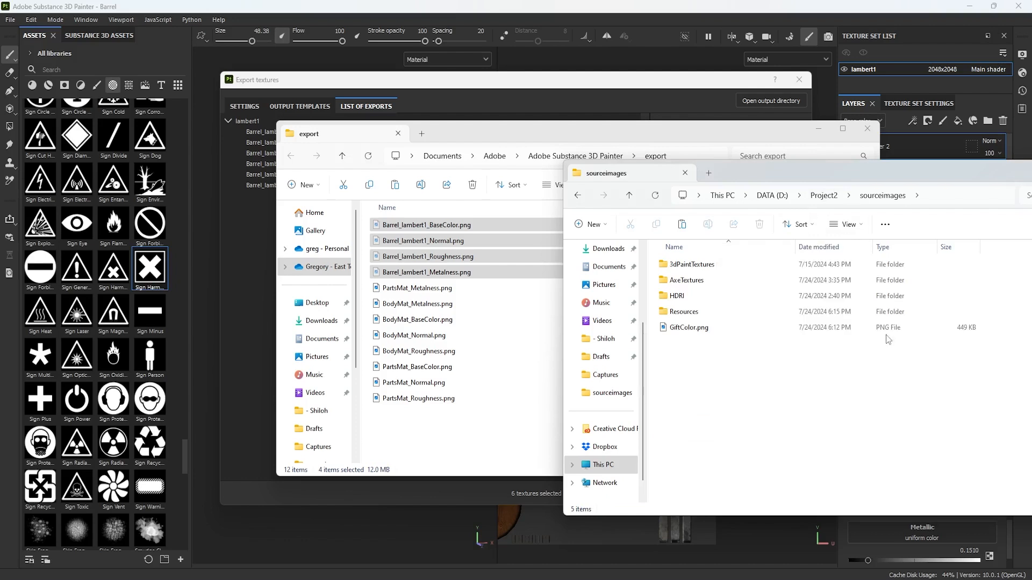
pyautogui.write('Barr')
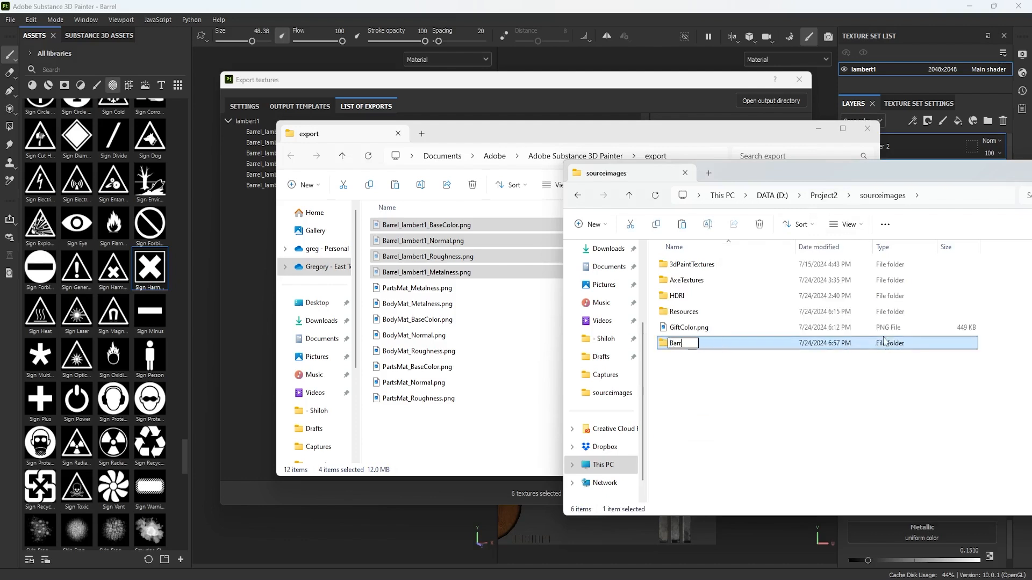
pyautogui.write('el Textures')
pyautogui.press('Return')
pyautogui.press('Return')
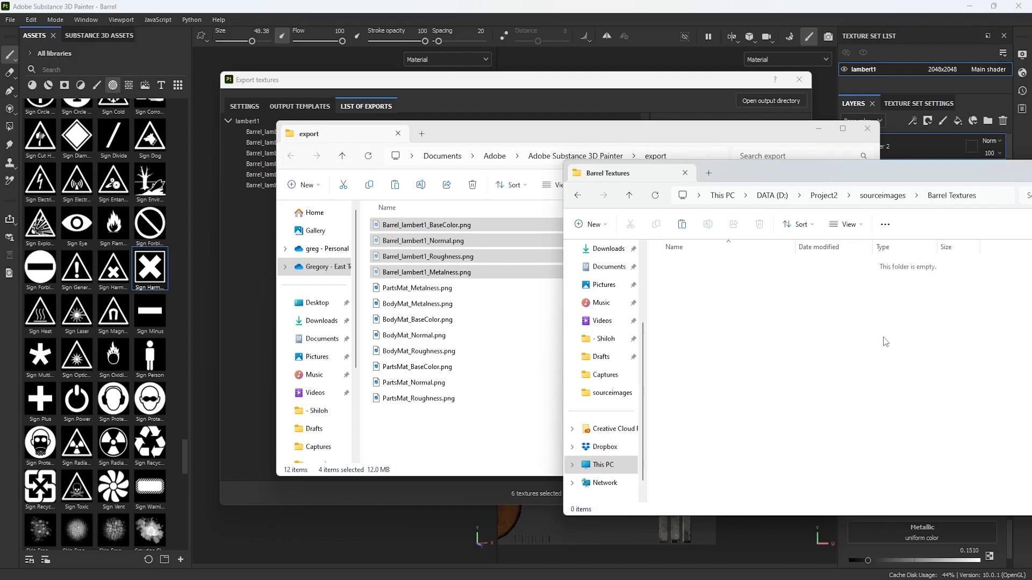
pyautogui.hotkey('ctrl', 'v')
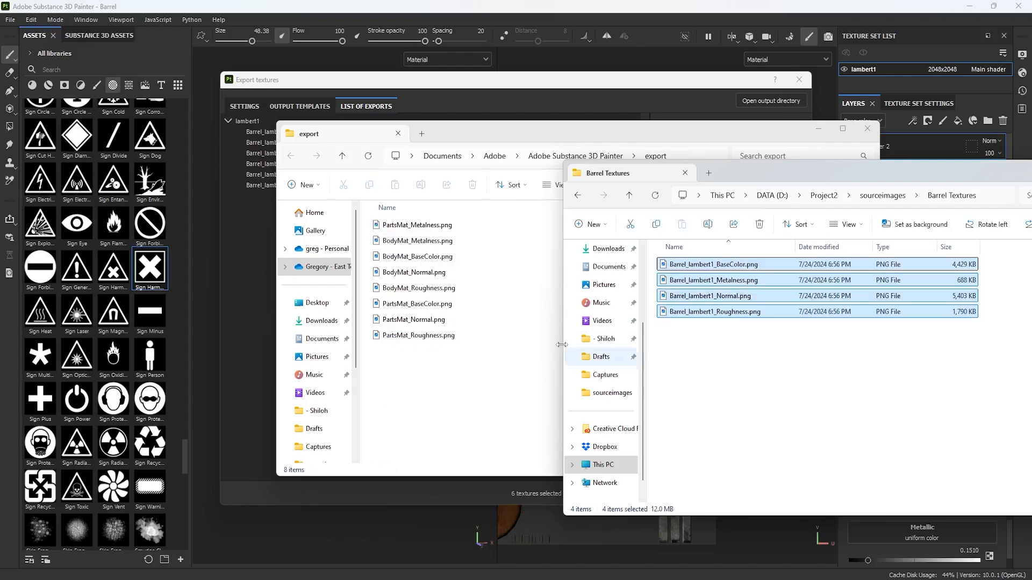
# Put the export folder away, close the Export textures dialog and switch to the Models-Redshift.0004.mb scene in Maya.
pyautogui.click(819, 125)
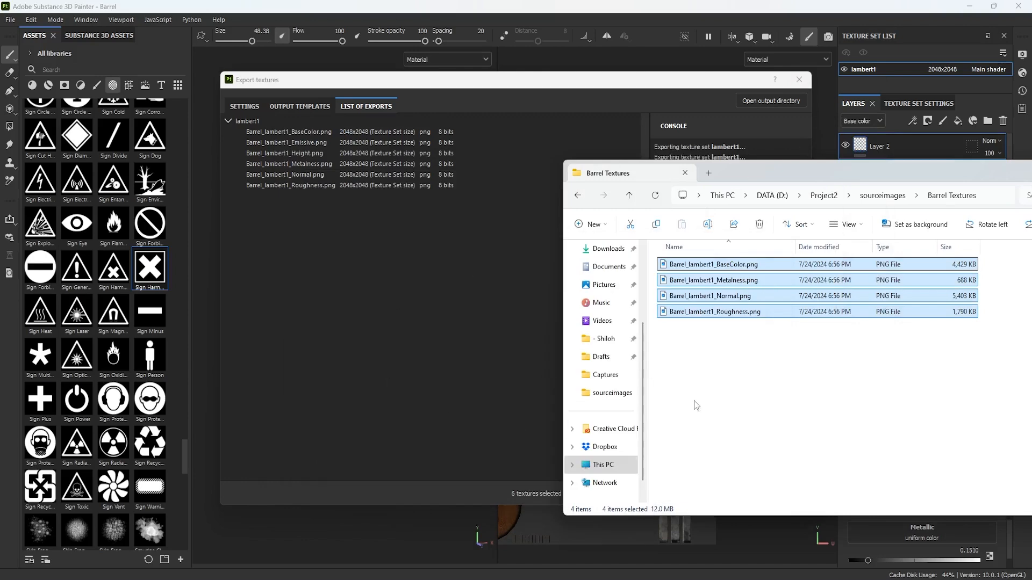
pyautogui.click(967, 9)
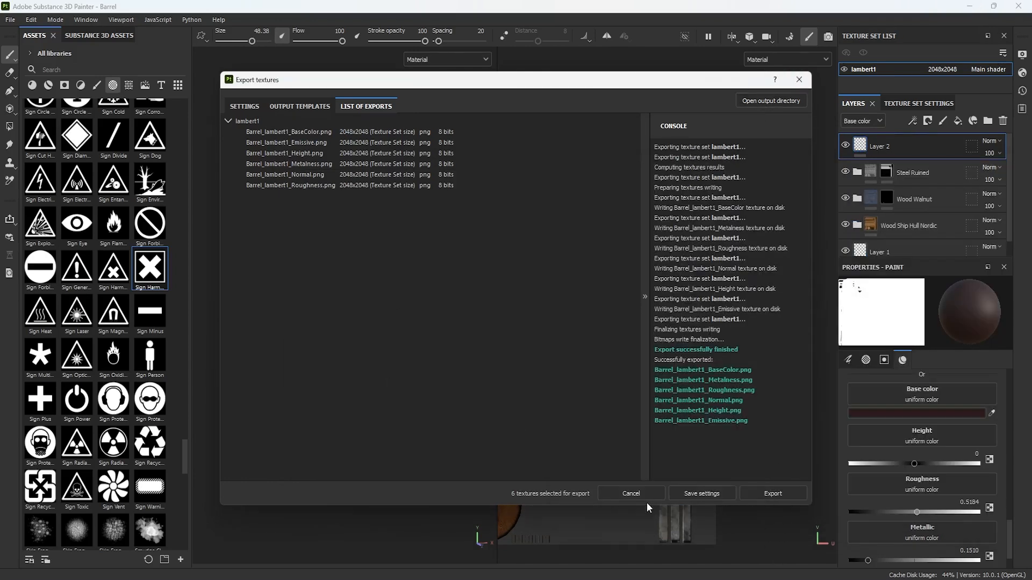
pyautogui.click(799, 79)
pyautogui.click(977, 10)
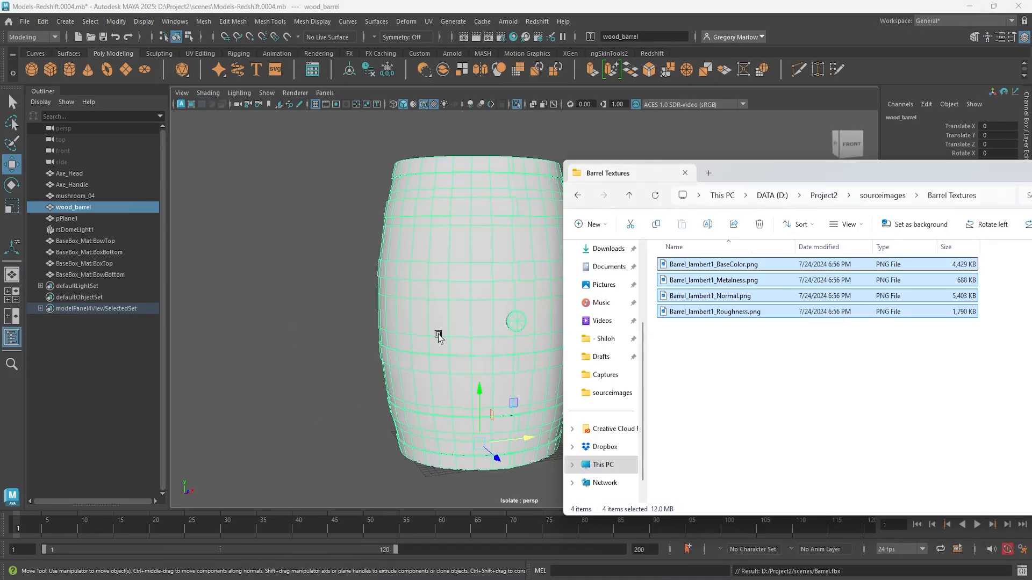
# Turn off isolation of wood_barrel and move the barrel along X to about 47.184, away from the gift box and axe.
pyautogui.keyDown('alt'); pyautogui.moveTo(422, 380); pyautogui.dragTo(396, 353); pyautogui.keyUp('alt')
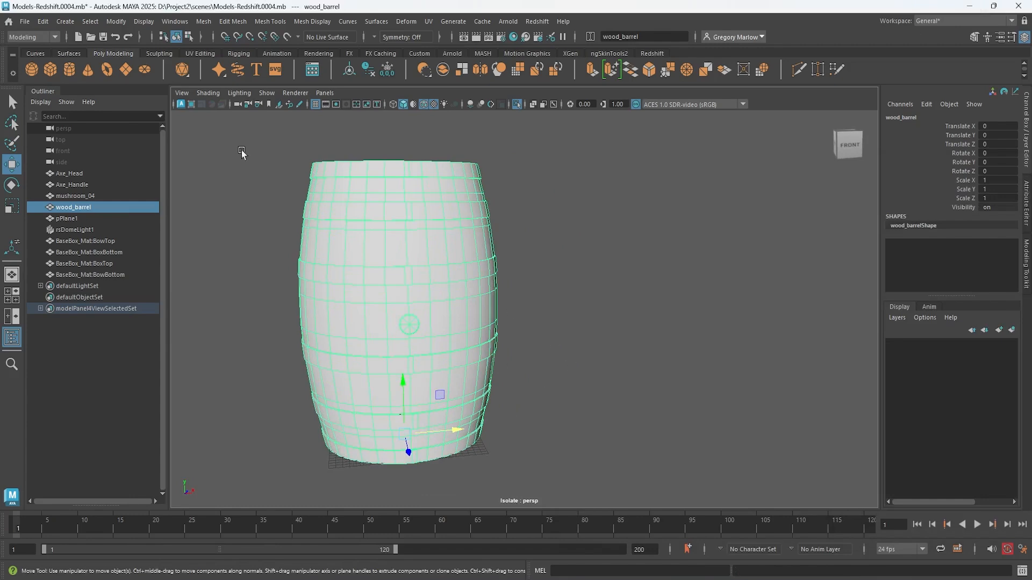
pyautogui.hotkey('ctrl', '1')
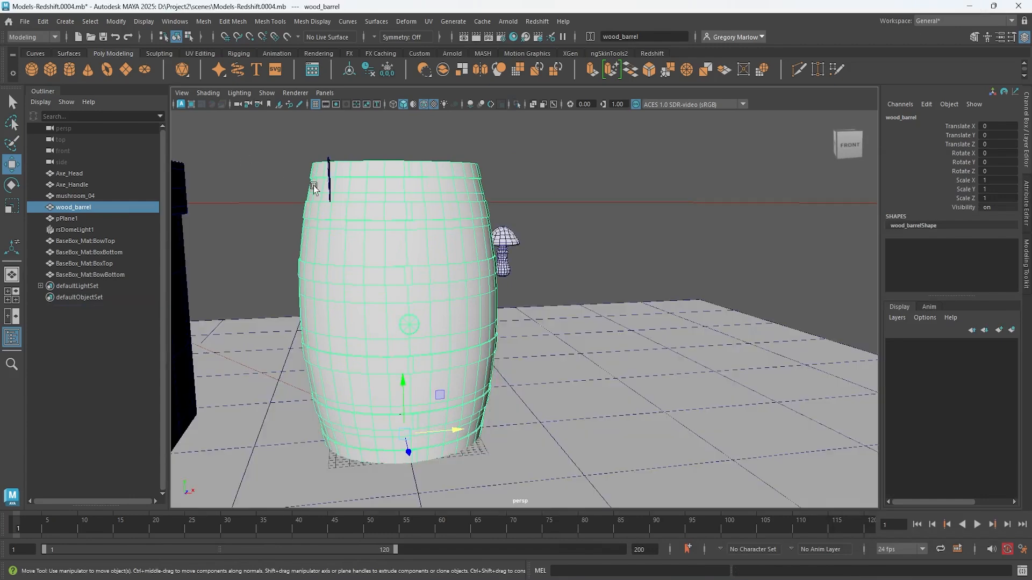
pyautogui.scroll(-5, 569, 305)
pyautogui.keyDown('alt'); pyautogui.moveTo(499, 301); pyautogui.dragTo(453, 327); pyautogui.keyUp('alt')
pyautogui.keyDown('alt'); pyautogui.moveTo(452, 327); pyautogui.dragTo(562, 383, button='right'); pyautogui.keyUp('alt')
pyautogui.keyDown('alt'); pyautogui.moveTo(562, 382); pyautogui.dragTo(527, 375); pyautogui.keyUp('alt')
pyautogui.keyDown('alt'); pyautogui.moveTo(528, 375); pyautogui.dragTo(591, 385, button='right'); pyautogui.keyUp('alt')
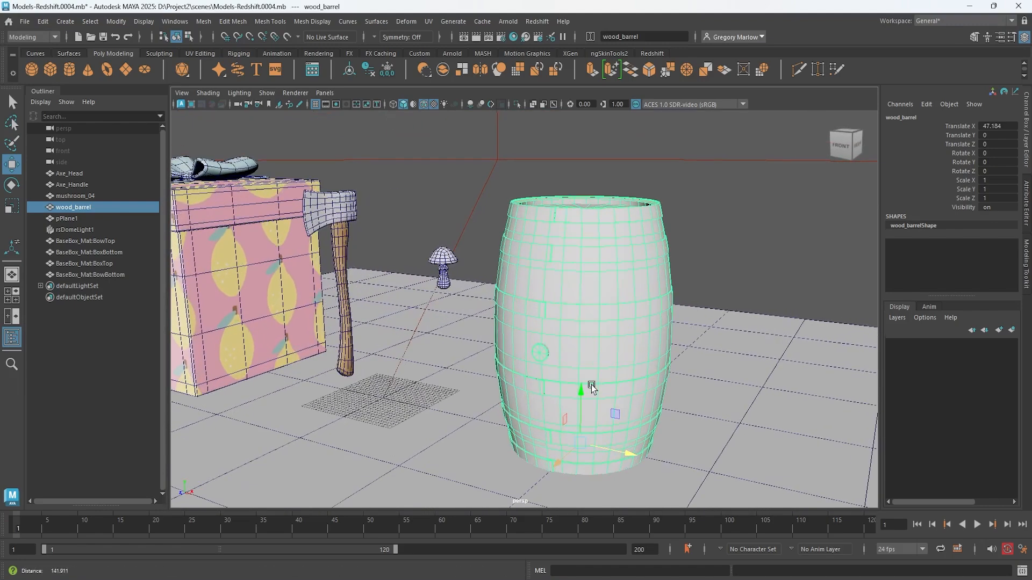
# Assign a new RedshiftStandardMaterial to wood_barrel and show the material's attributes.
pyautogui.rightClick(598, 302)
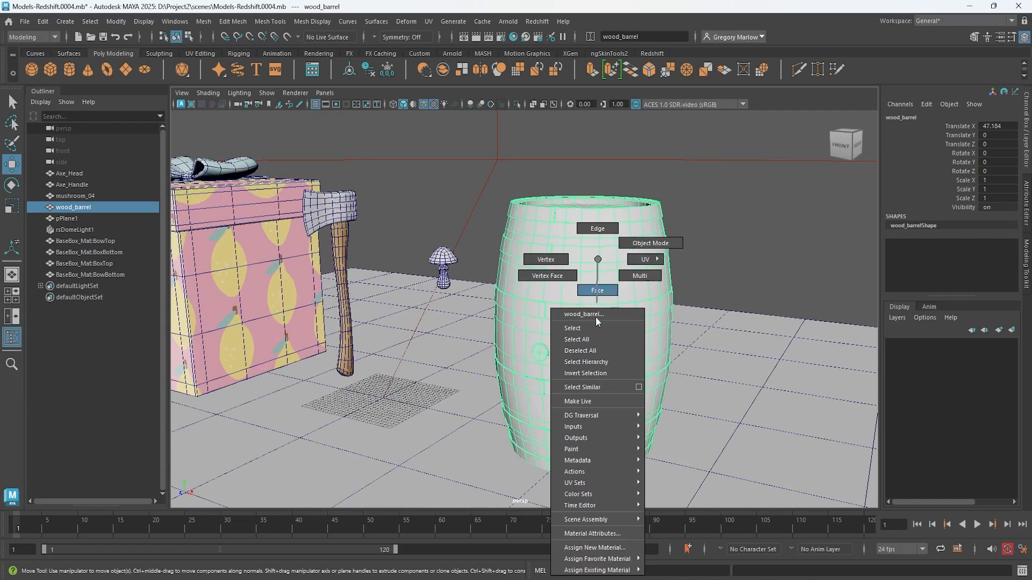
pyautogui.click(595, 547)
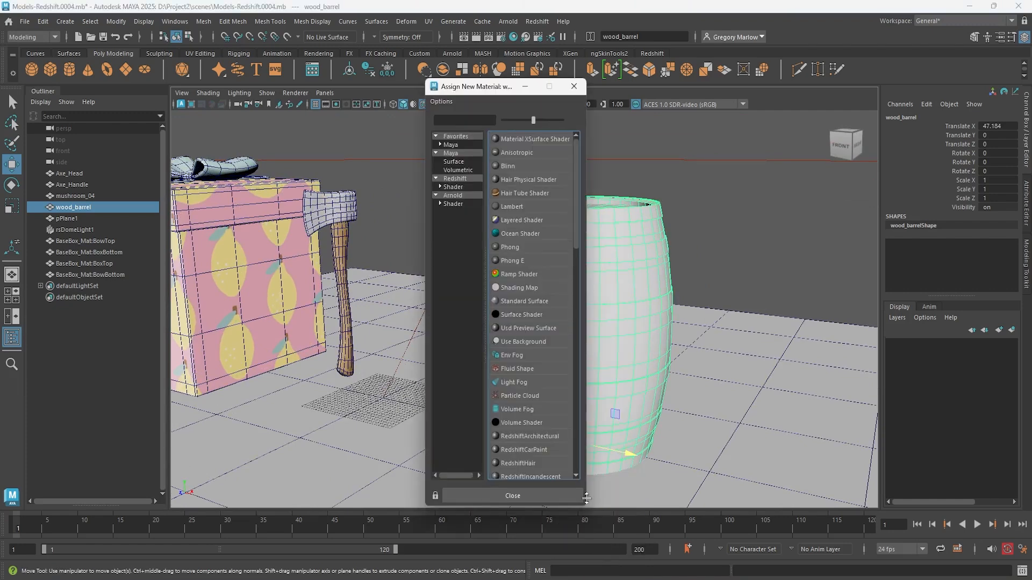
pyautogui.click(456, 178)
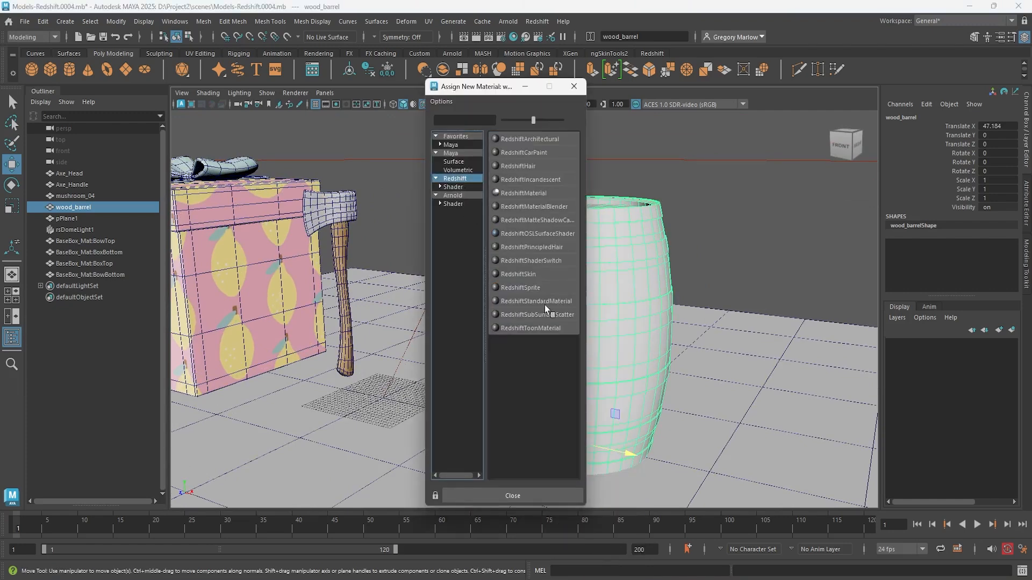
pyautogui.click(452, 195)
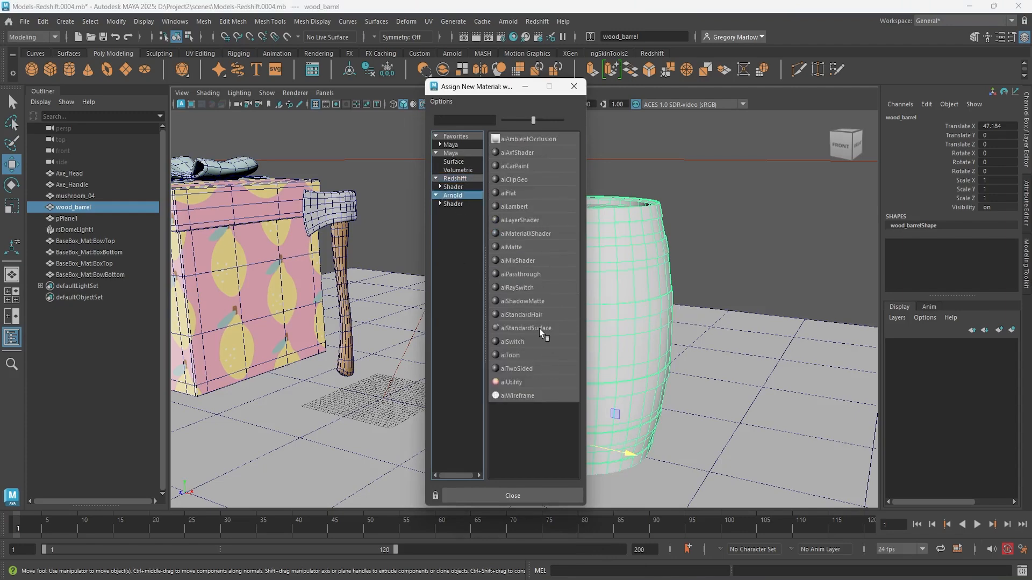
pyautogui.click(465, 180)
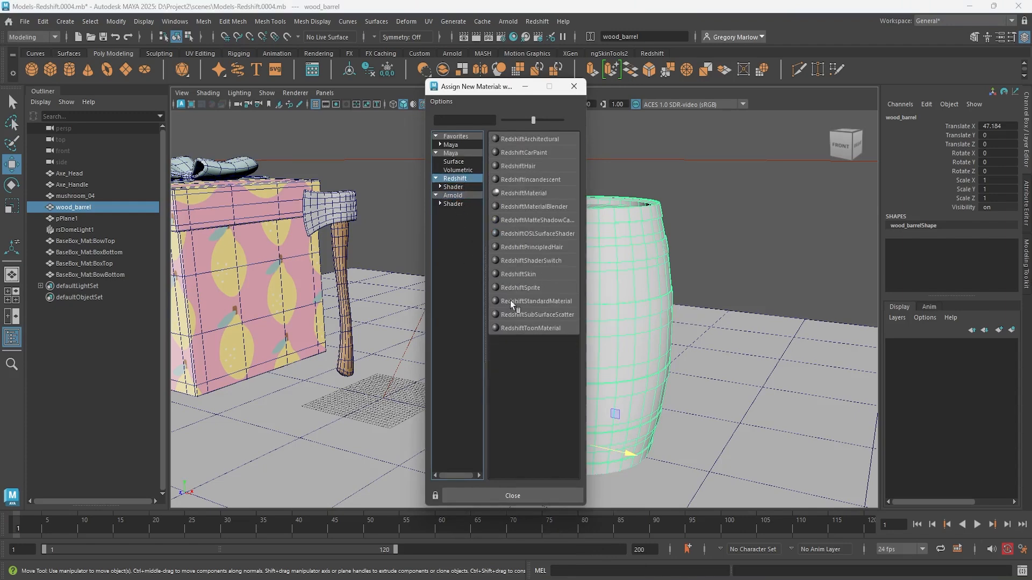
pyautogui.click(556, 301)
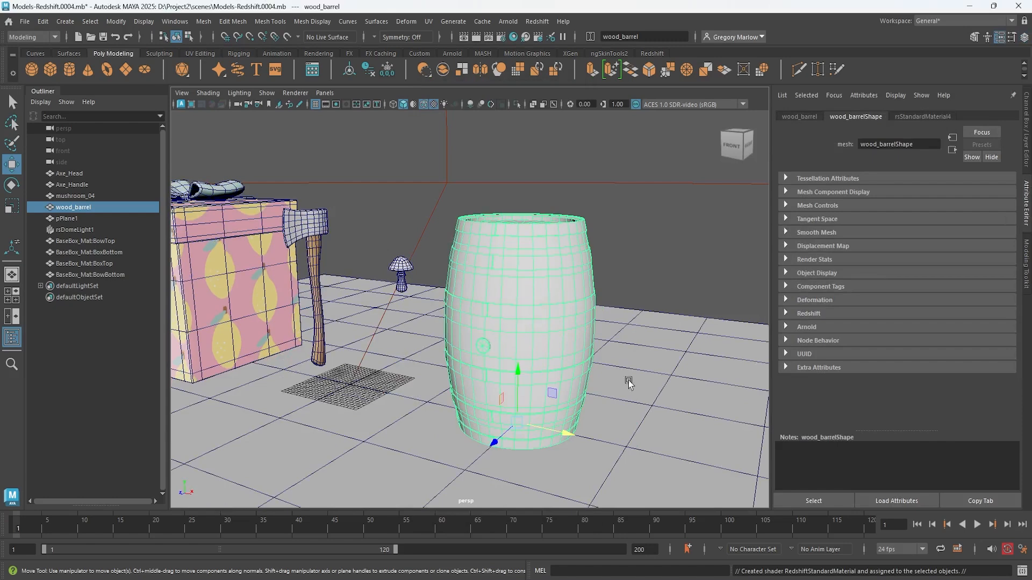
pyautogui.click(925, 118)
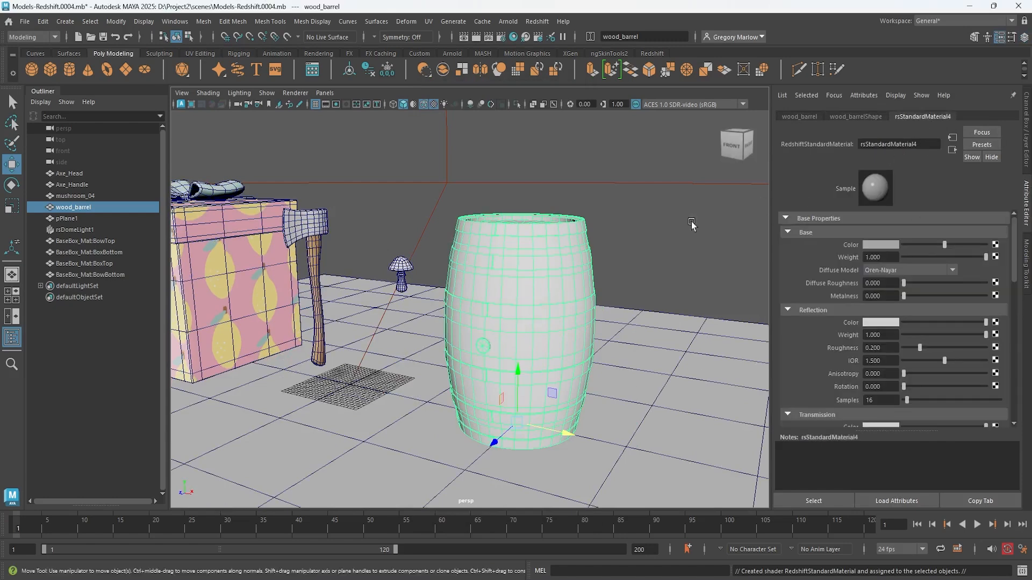
# Consult the Substance Painter to Arnold workflow page in Chrome for each texture's color space and shader input, and return to Maya.
pyautogui.keyDown('alt'); pyautogui.moveTo(460, 368); pyautogui.dragTo(532, 371); pyautogui.keyUp('alt')
pyautogui.keyDown('alt'); pyautogui.moveTo(533, 370); pyautogui.dragTo(422, 430, button='middle'); pyautogui.keyUp('alt')
pyautogui.keyDown('alt'); pyautogui.moveTo(422, 395); pyautogui.dragTo(479, 410, button='right'); pyautogui.keyUp('alt')
pyautogui.keyDown('alt'); pyautogui.moveTo(480, 410); pyautogui.dragTo(480, 399); pyautogui.keyUp('alt')
pyautogui.keyDown('alt'); pyautogui.moveTo(479, 398); pyautogui.dragTo(492, 328, button='middle'); pyautogui.keyUp('alt')
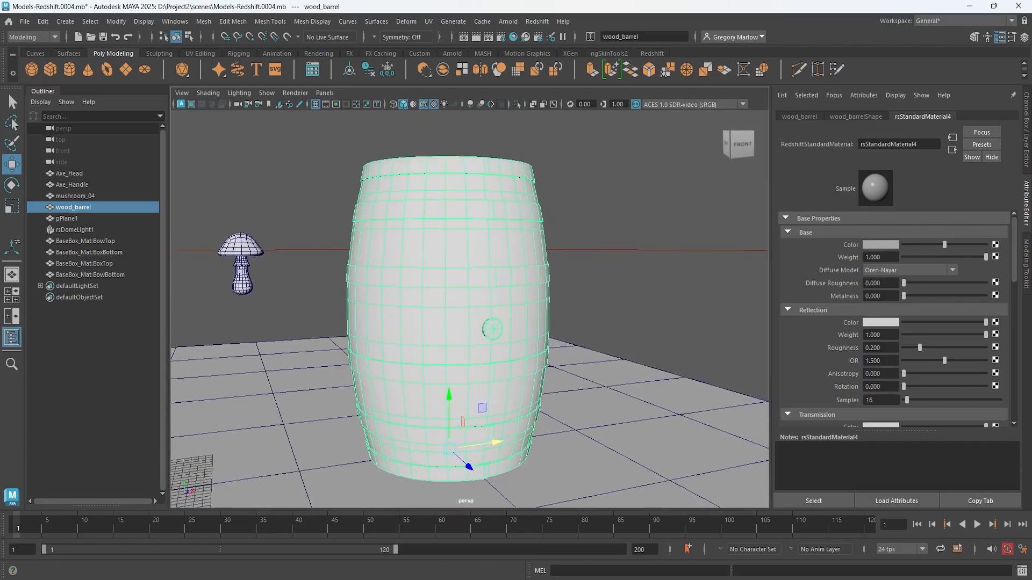
pyautogui.moveTo(493, 579)
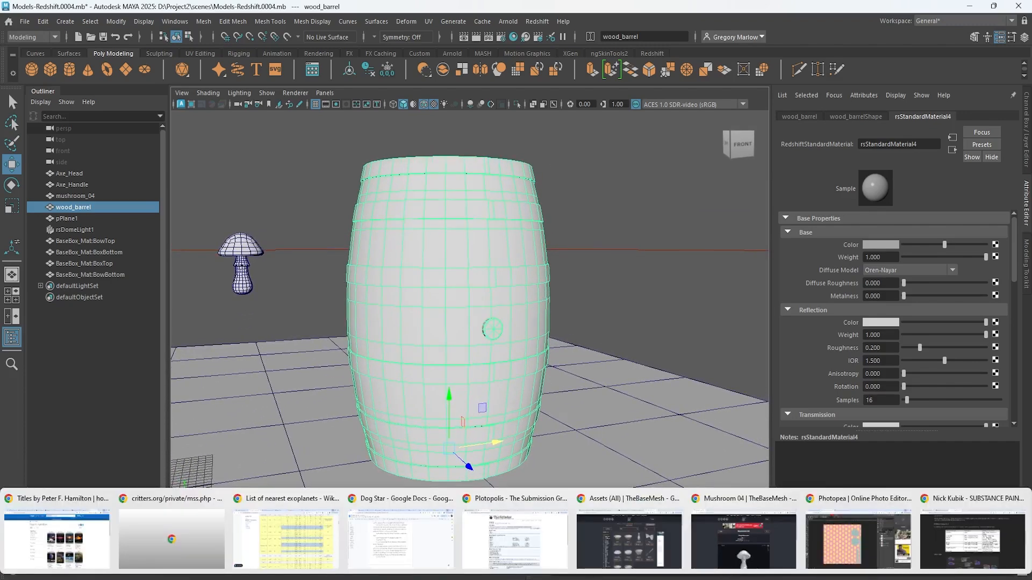
pyautogui.click(927, 524)
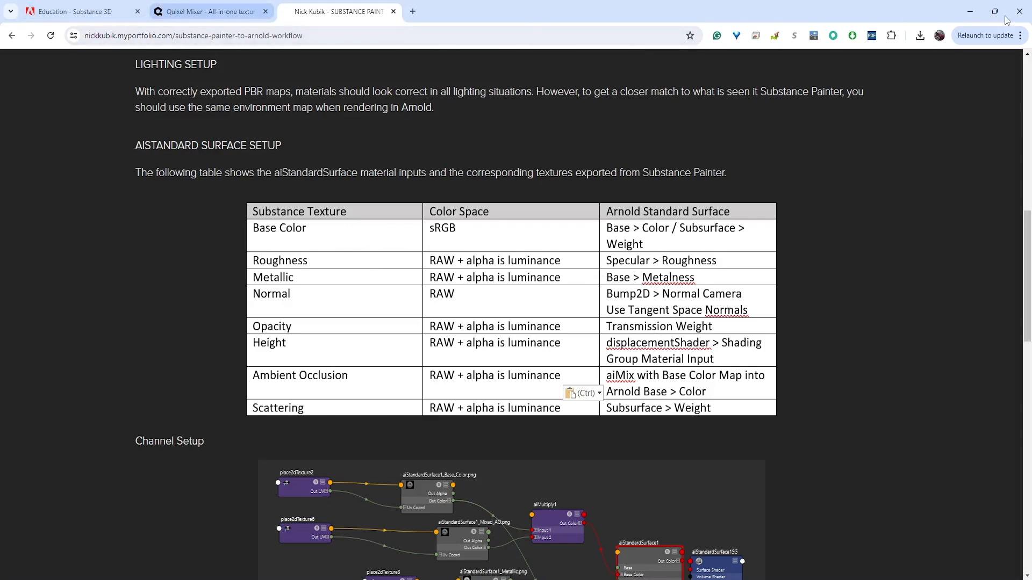
pyautogui.moveTo(862, 12); pyautogui.dragTo(1003, 40)
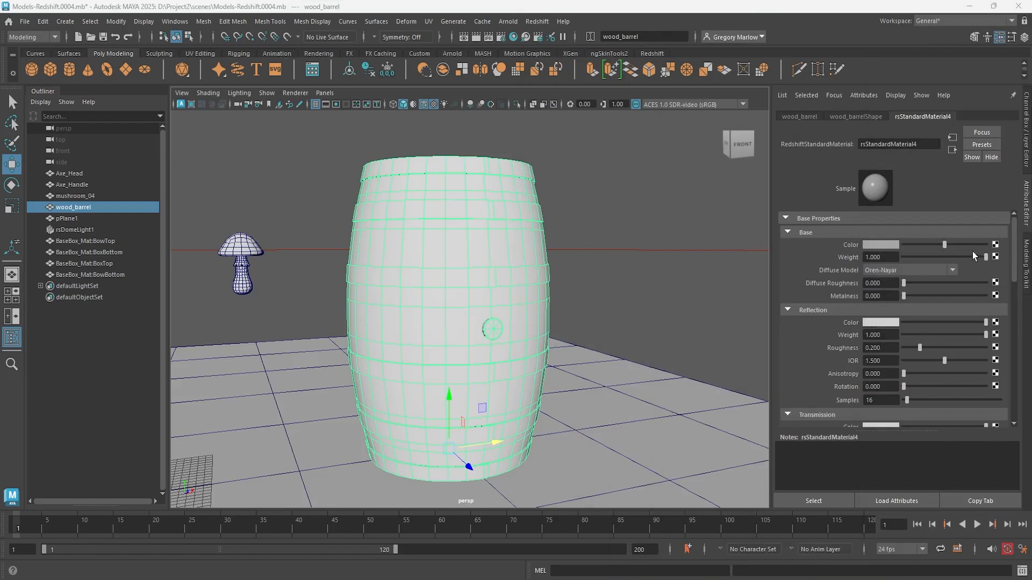
# Connect a file texture to the barrel material's Base Color and load Barrel_lambert1_BaseColor.png from the Barrel Textures folder.
pyautogui.click(995, 245)
pyautogui.click(418, 173)
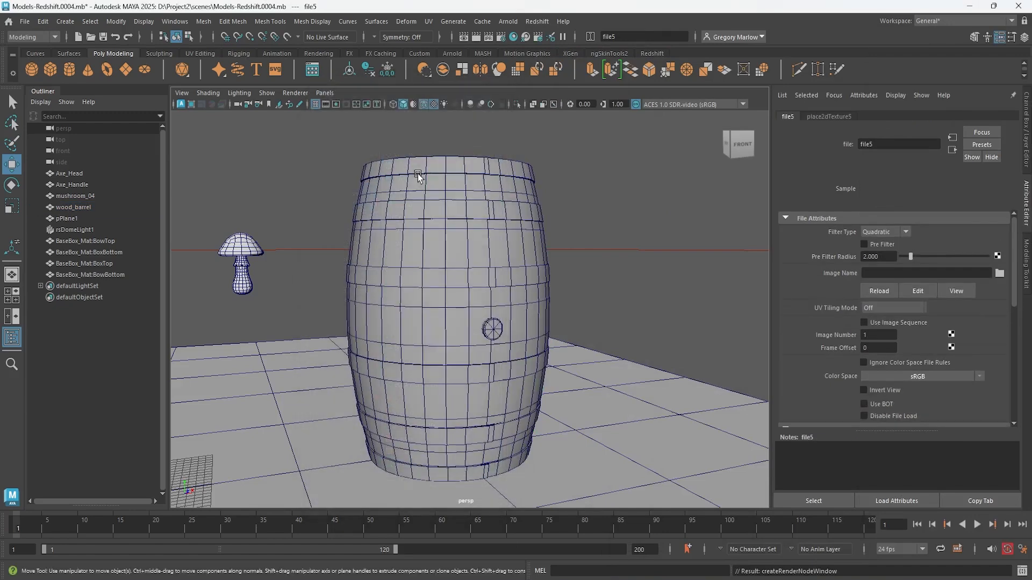
pyautogui.click(1000, 273)
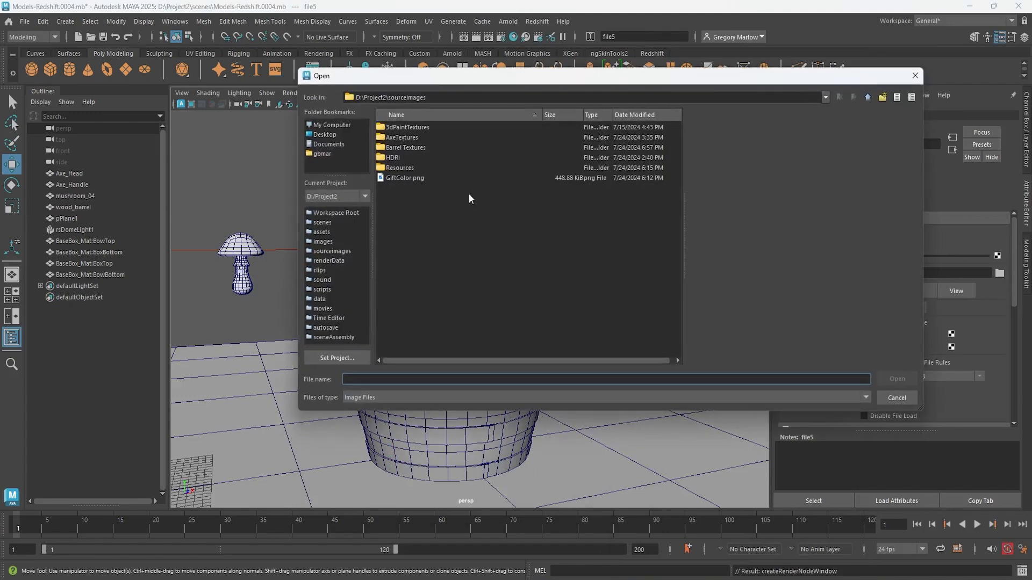
pyautogui.doubleClick(398, 147)
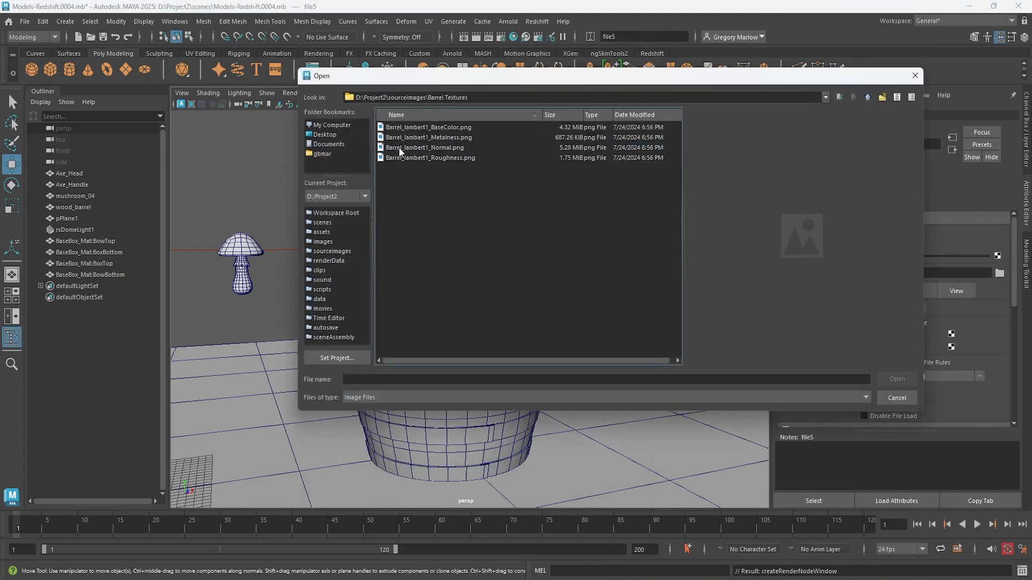
pyautogui.click(459, 128)
pyautogui.click(897, 380)
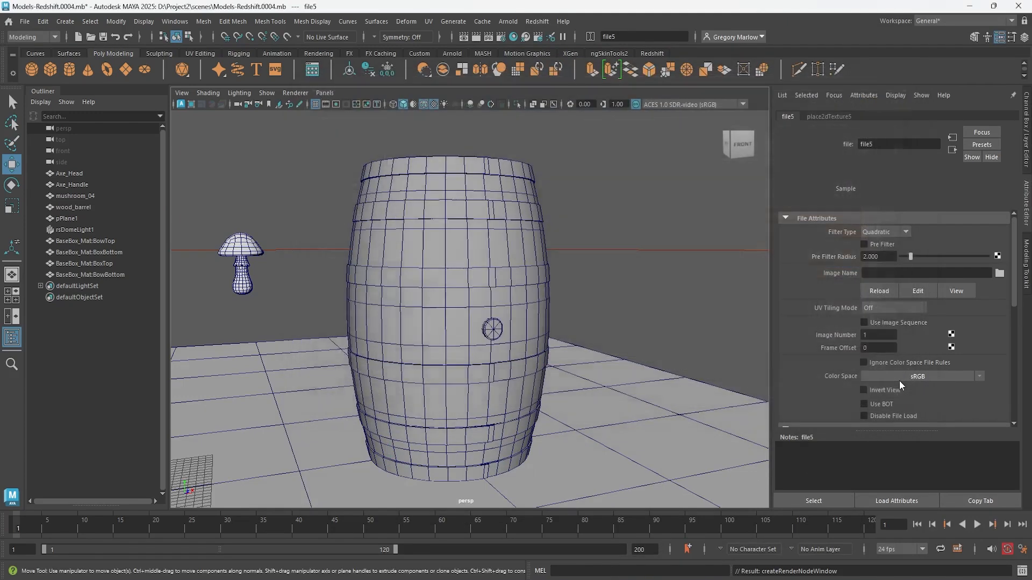
# Connect a file texture to the barrel material's Metalness and load Barrel_lambert1_Metalness.png from the Barrel Textures folder.
pyautogui.click(656, 320)
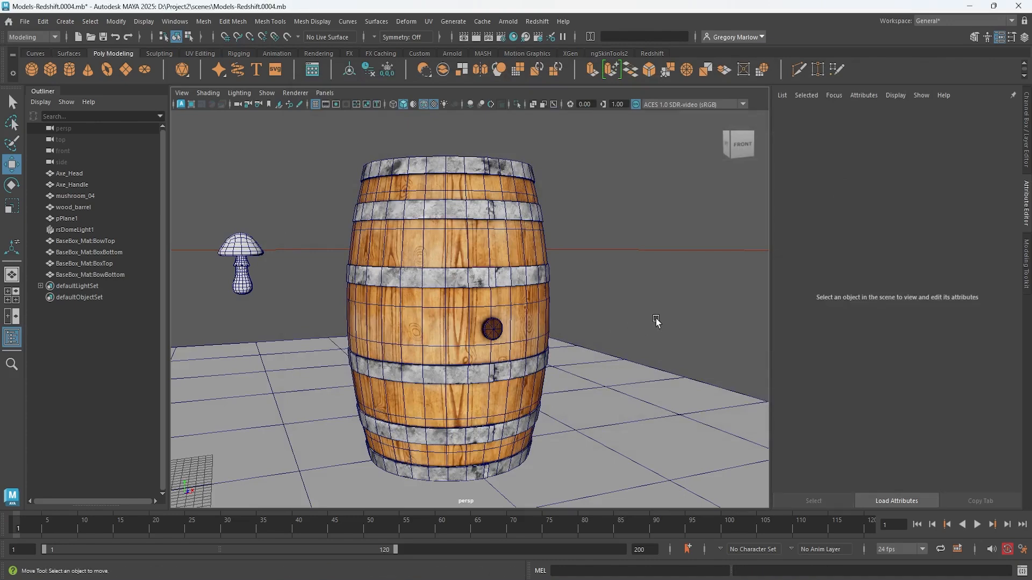
pyautogui.moveTo(568, 371)
pyautogui.keyDown('alt'); pyautogui.mouseDown()
pyautogui.moveTo(466, 399)
pyautogui.moveTo(463, 421)
pyautogui.moveTo(589, 374)
pyautogui.moveTo(574, 361)
pyautogui.mouseUp(); pyautogui.keyUp('alt')
pyautogui.click(493, 263)
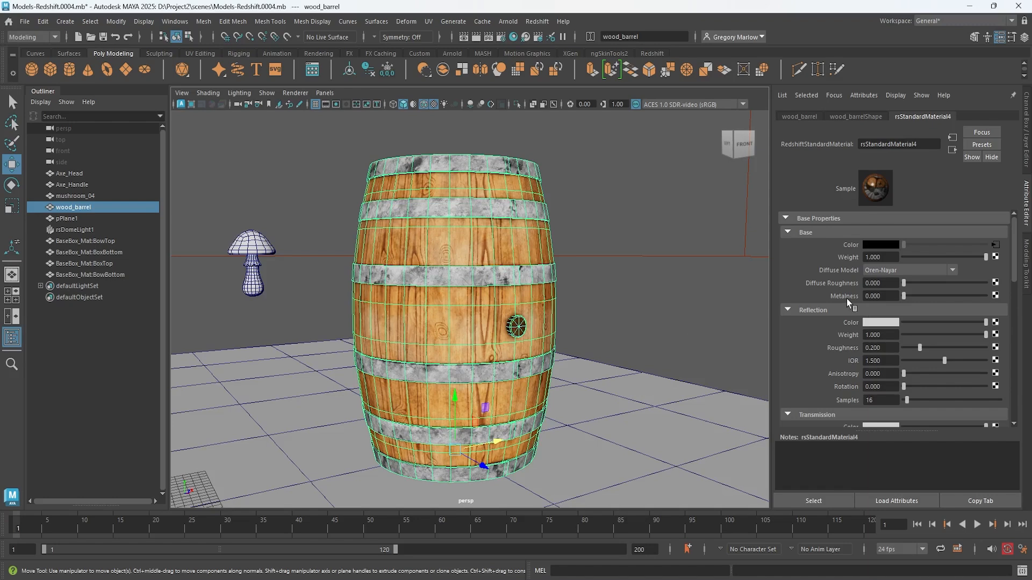
pyautogui.click(995, 295)
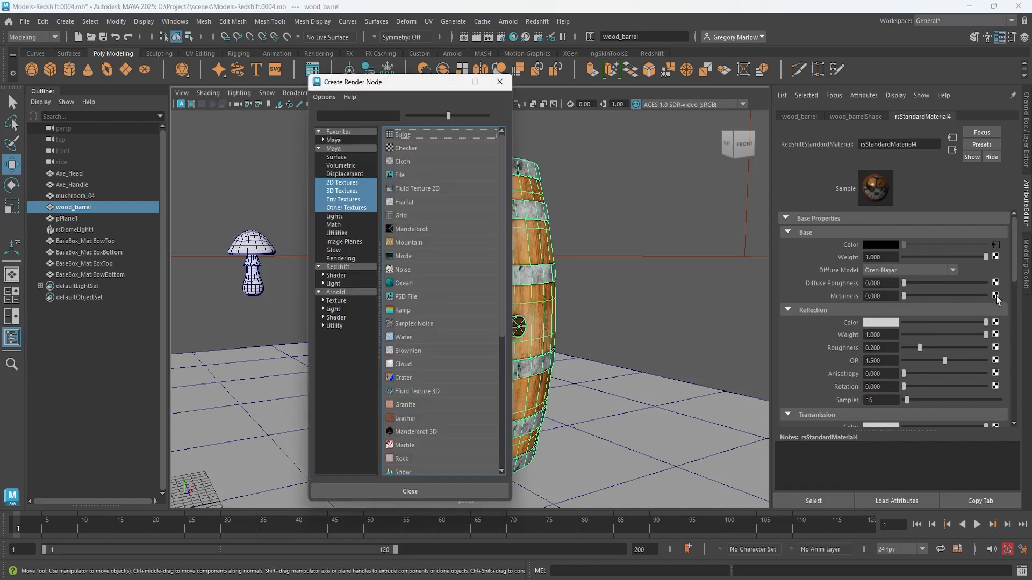
pyautogui.click(400, 175)
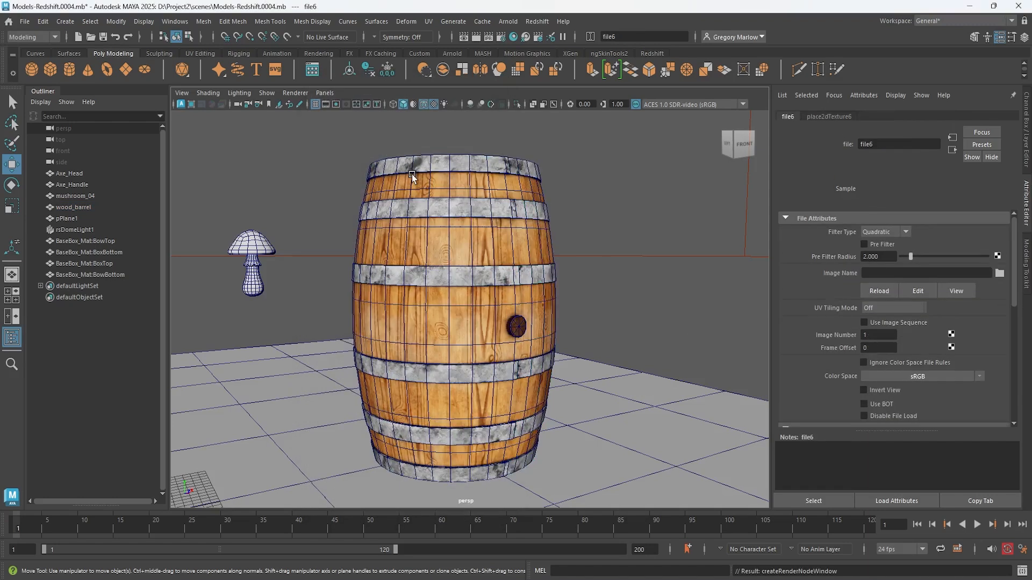
pyautogui.click(1000, 273)
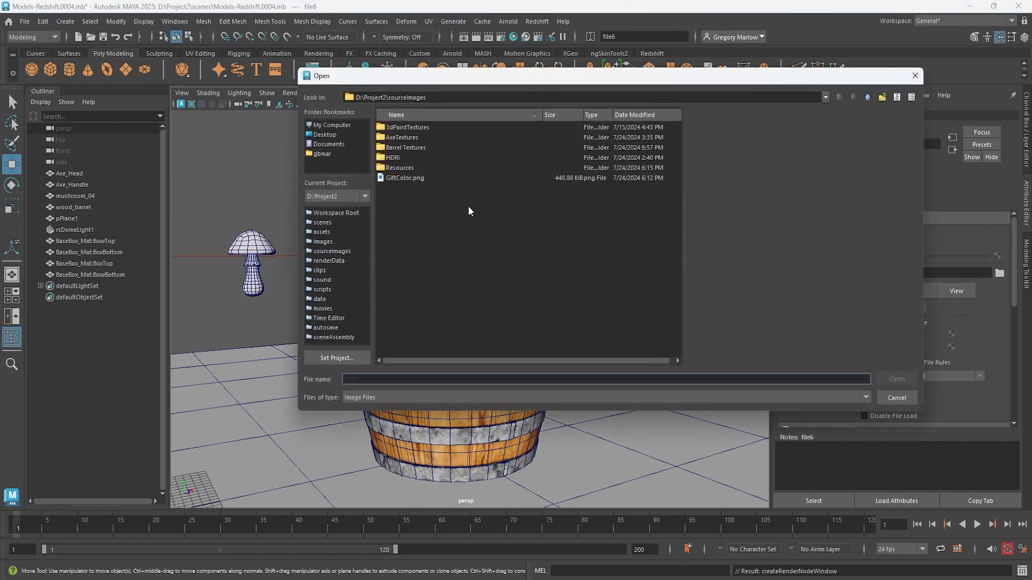
pyautogui.doubleClick(402, 147)
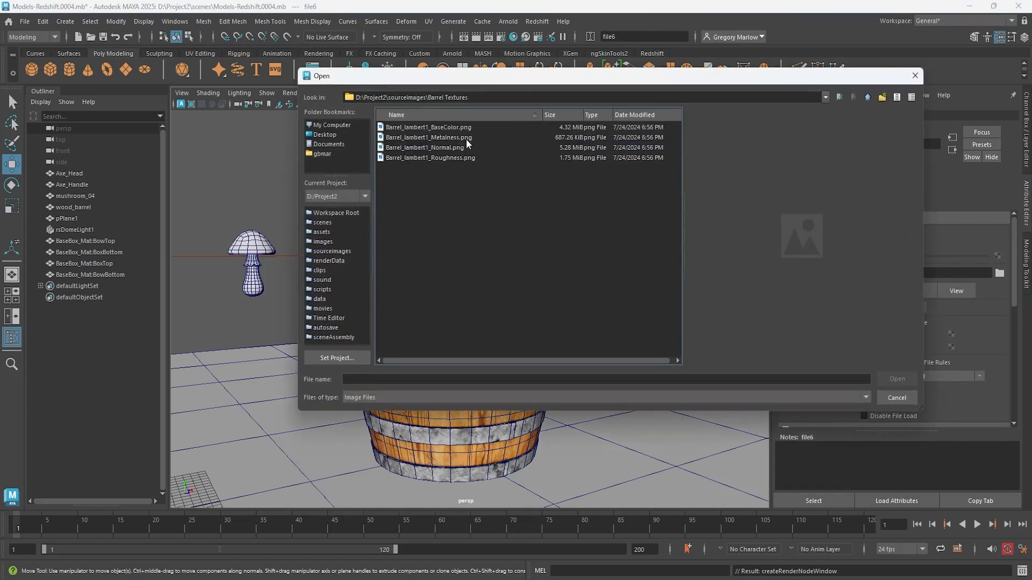
pyautogui.click(459, 138)
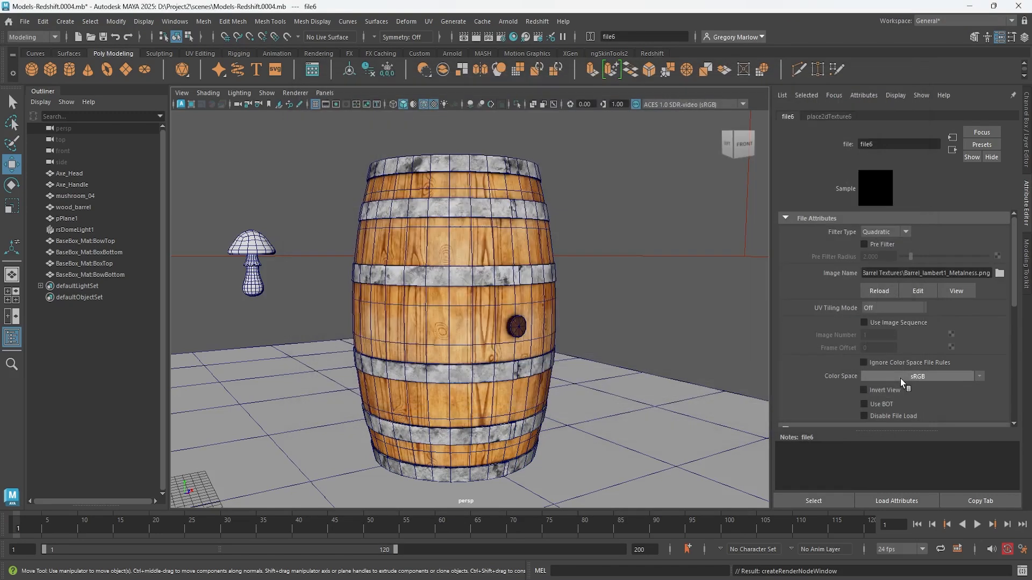
pyautogui.click(897, 379)
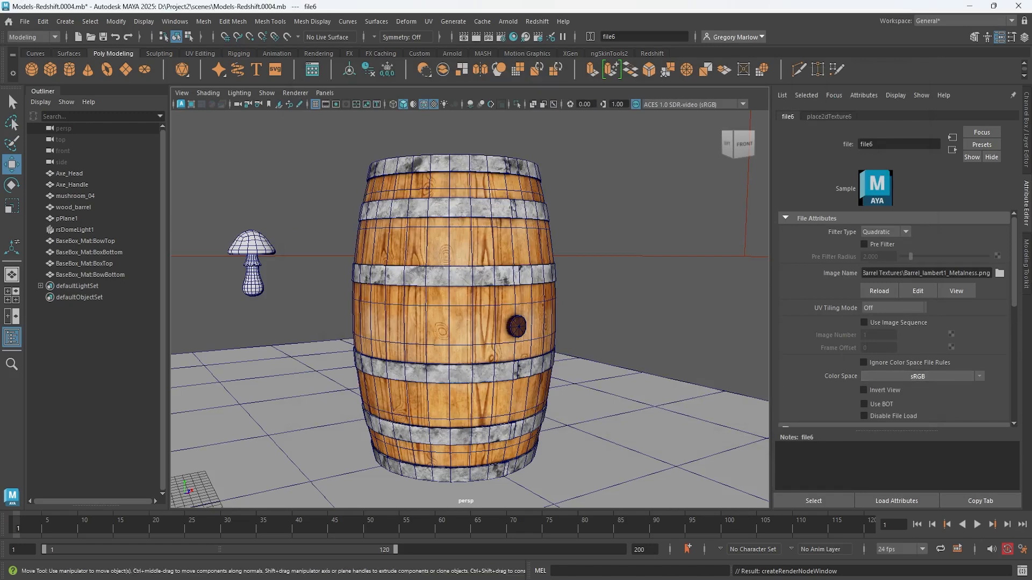
# Consult the workflow page in Chrome, set the metalness texture's color space to Raw in Maya, and verify its Alpha Is Luminance setting.
pyautogui.moveTo(1031, 137); pyautogui.dragTo(801, 56)
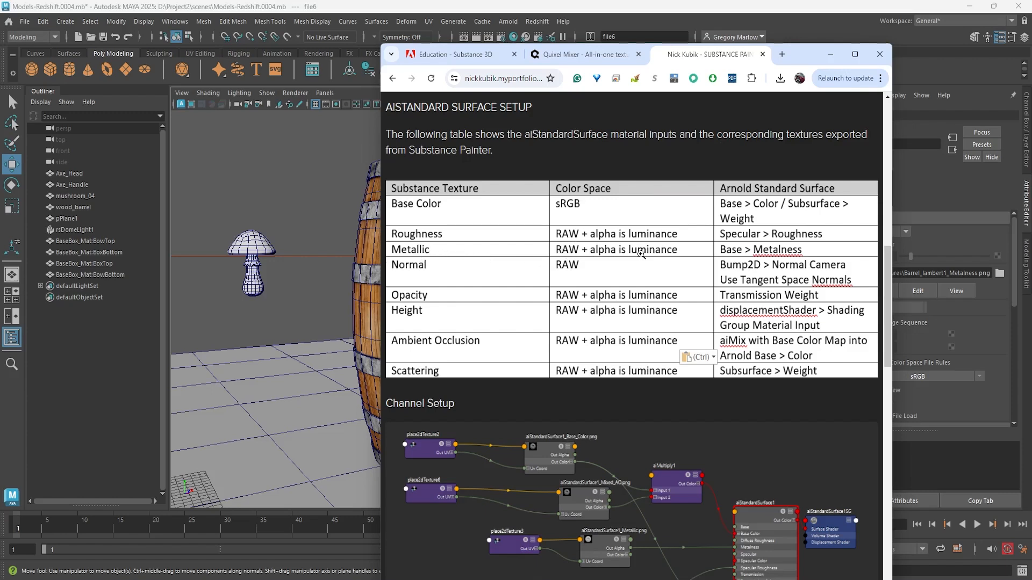
pyautogui.click(830, 54)
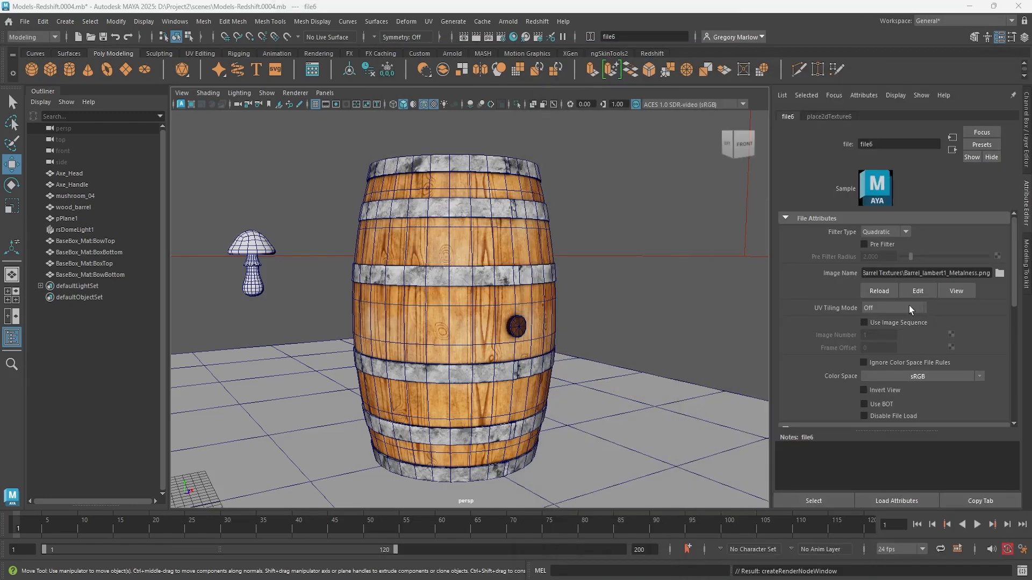
pyautogui.click(940, 377)
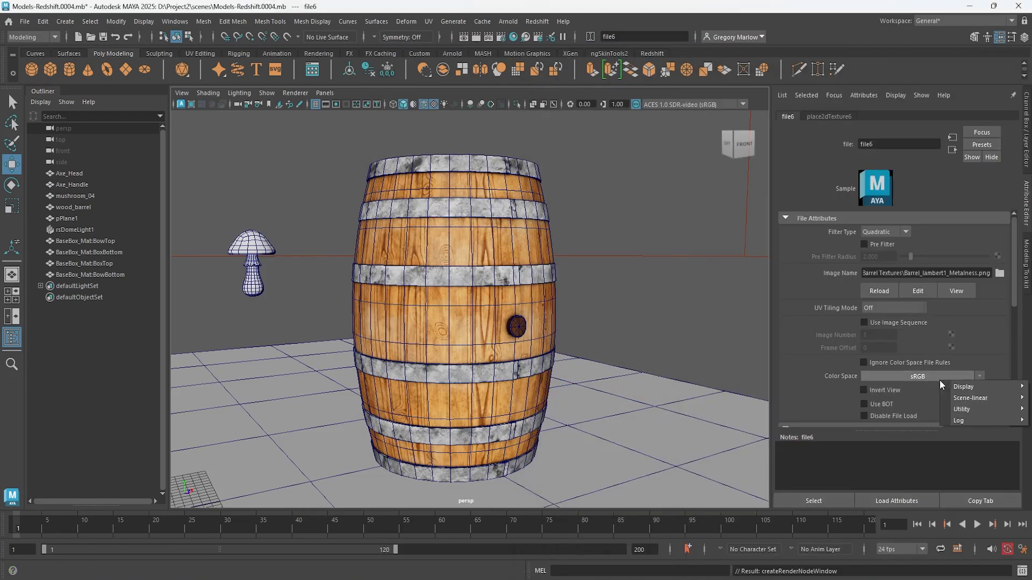
pyautogui.moveTo(962, 409)
pyautogui.click(918, 408)
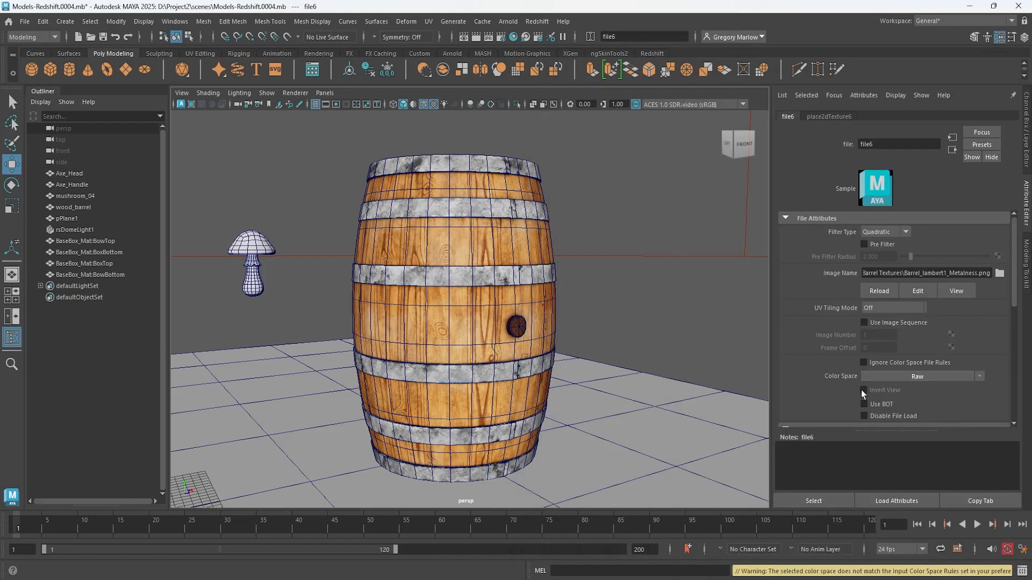
pyautogui.scroll(-5, 847, 376)
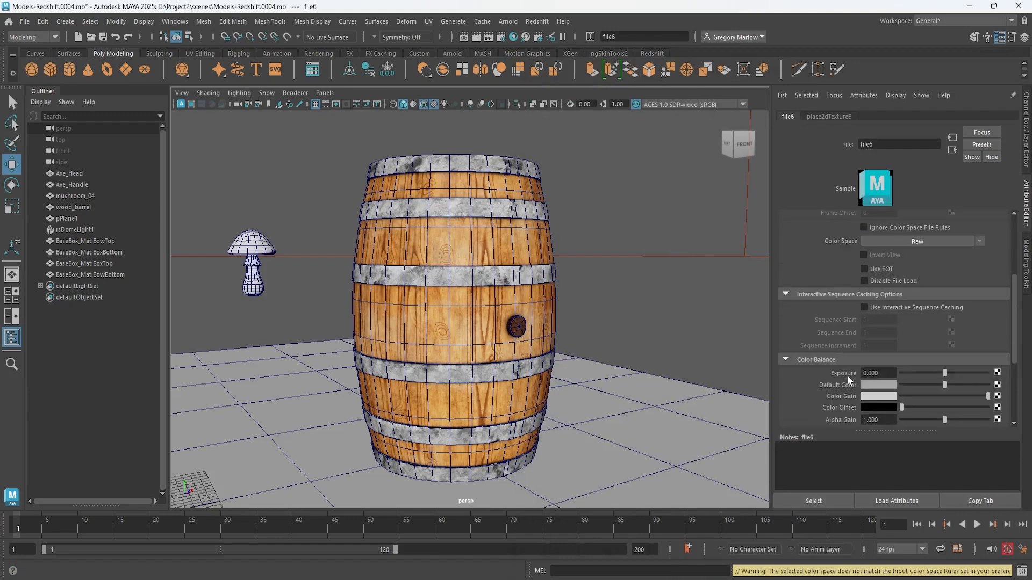
pyautogui.scroll(-1, 847, 376)
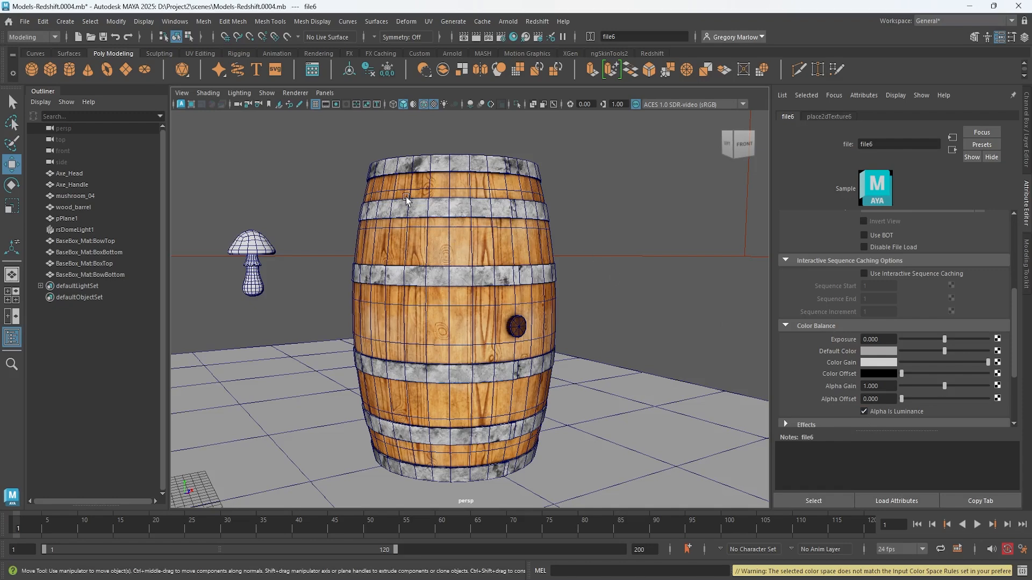
# Start an interactive render of the barrel in the Redshift Render View and move the render window clear of the workspace.
pyautogui.click(536, 21)
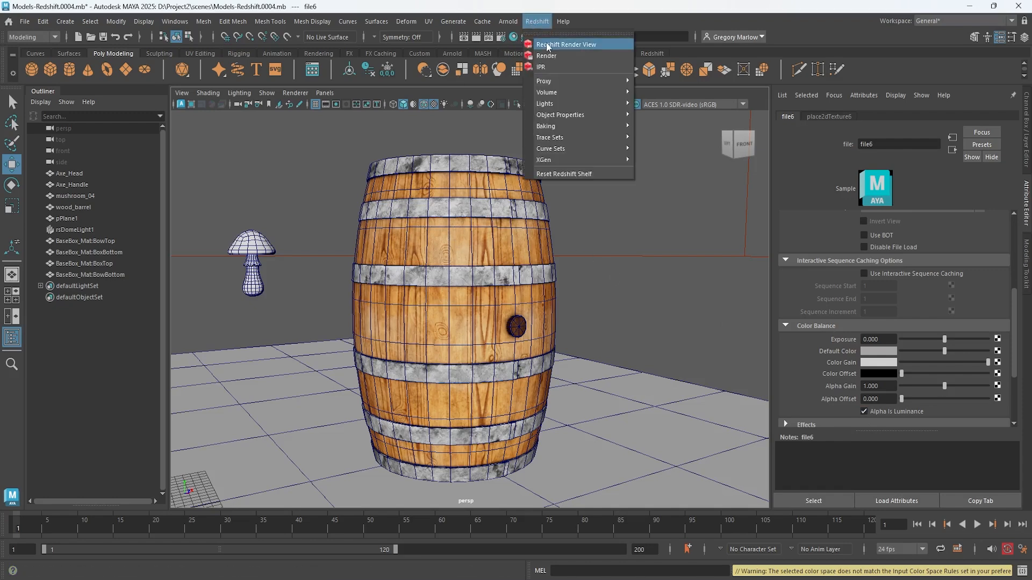
pyautogui.click(548, 45)
pyautogui.moveTo(921, 133); pyautogui.dragTo(618, 84)
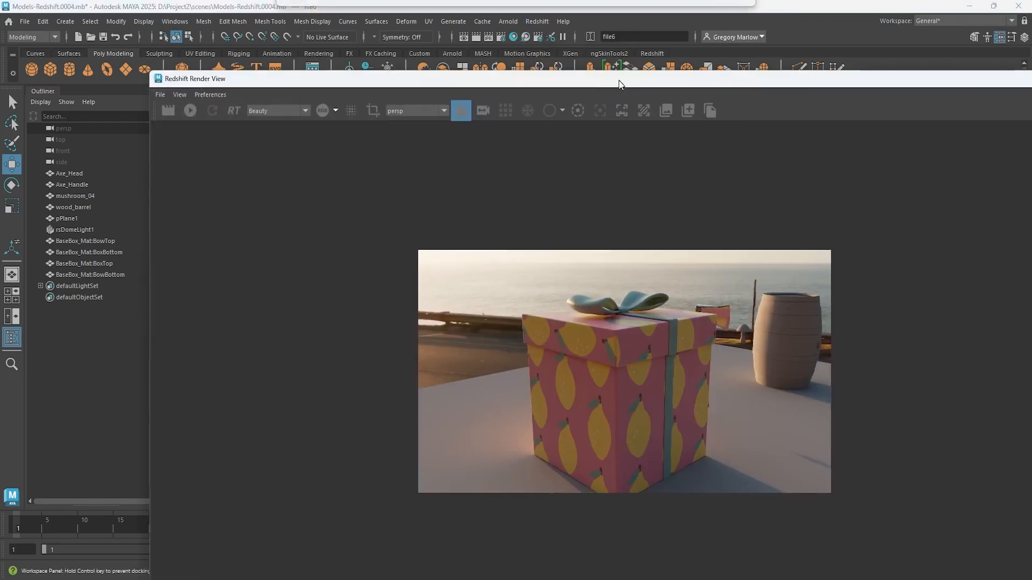
pyautogui.click(195, 115)
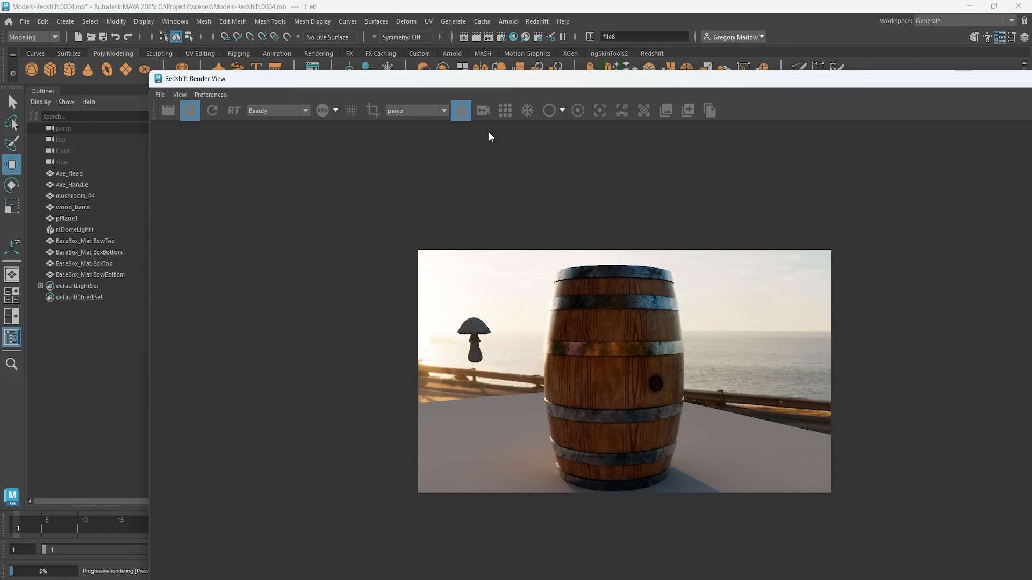
pyautogui.moveTo(233, 86); pyautogui.dragTo(1031, 75)
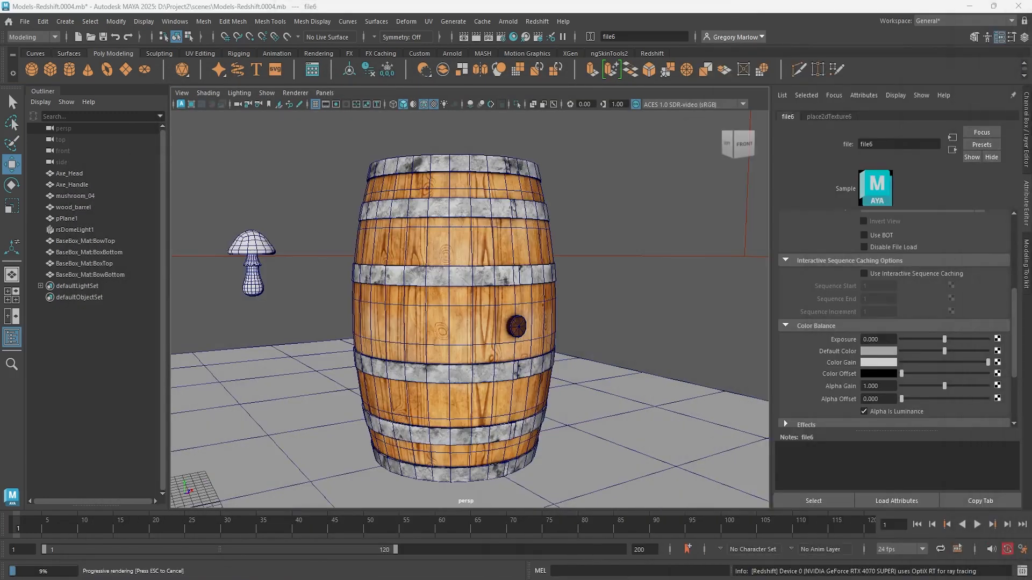
# Connect a file texture to the barrel material's reflection Roughness and load Barrel_lambert1_Roughness.png from the Barrel Textures folder.
pyautogui.click(525, 256)
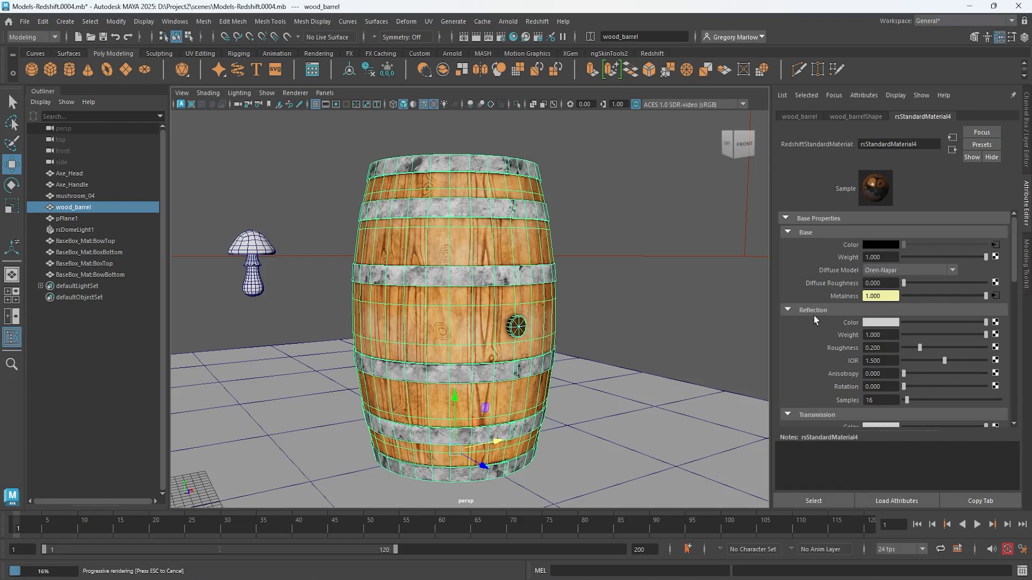
pyautogui.click(995, 347)
pyautogui.click(402, 176)
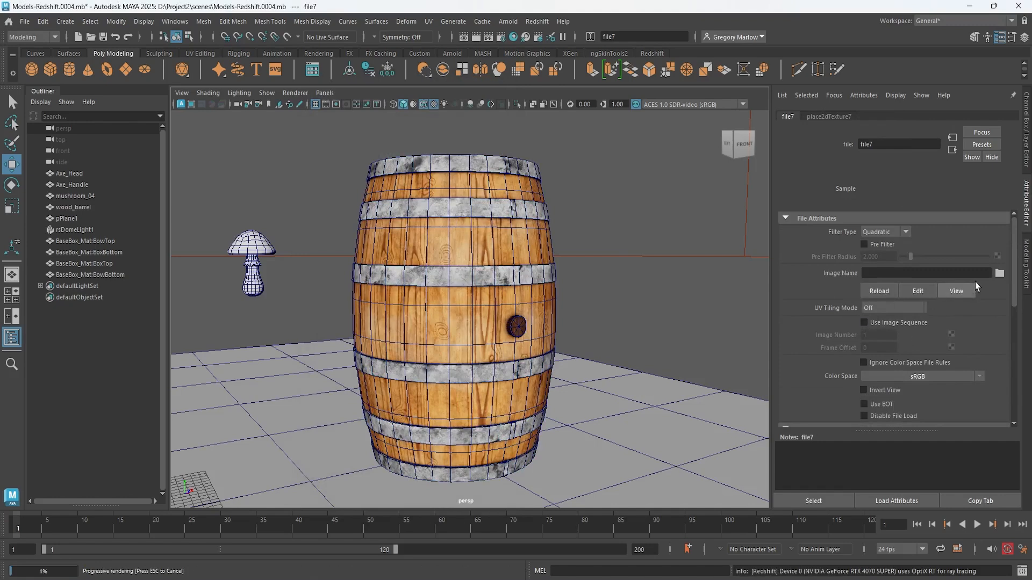
pyautogui.click(1000, 273)
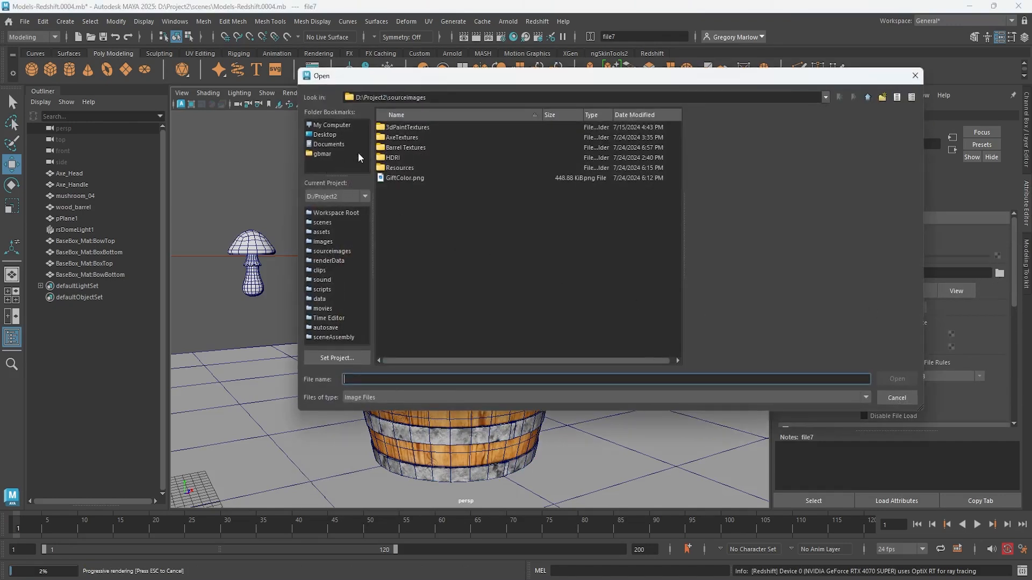
pyautogui.doubleClick(405, 147)
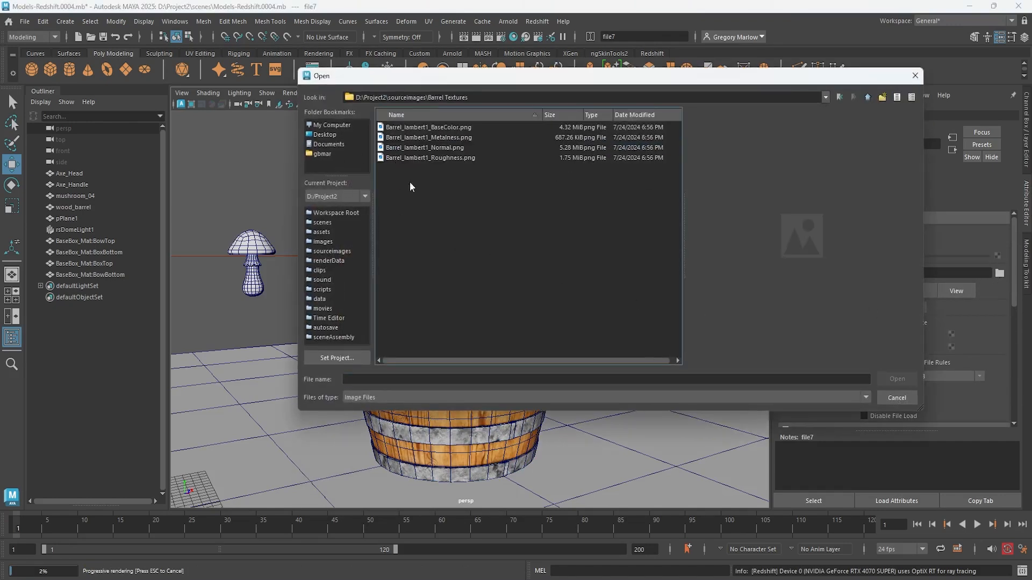
pyautogui.click(458, 157)
pyautogui.click(894, 380)
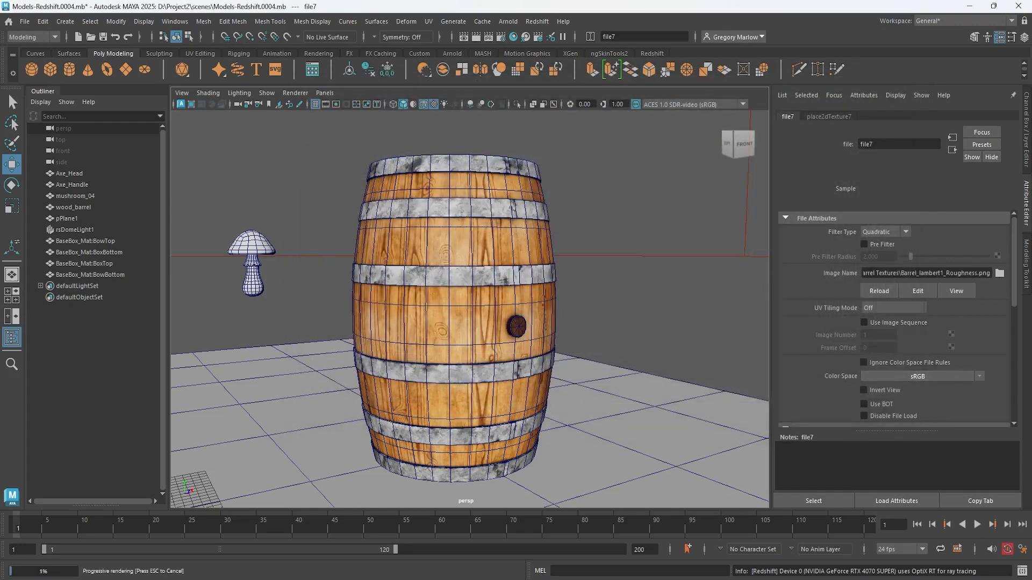
# Set the roughness texture's color space to Raw and verify its Alpha Is Luminance setting.
pyautogui.moveTo(1031, 103)
pyautogui.mouseDown()
pyautogui.moveTo(733, 103)
pyautogui.moveTo(635, 80)
pyautogui.moveTo(1031, 110)
pyautogui.mouseUp()
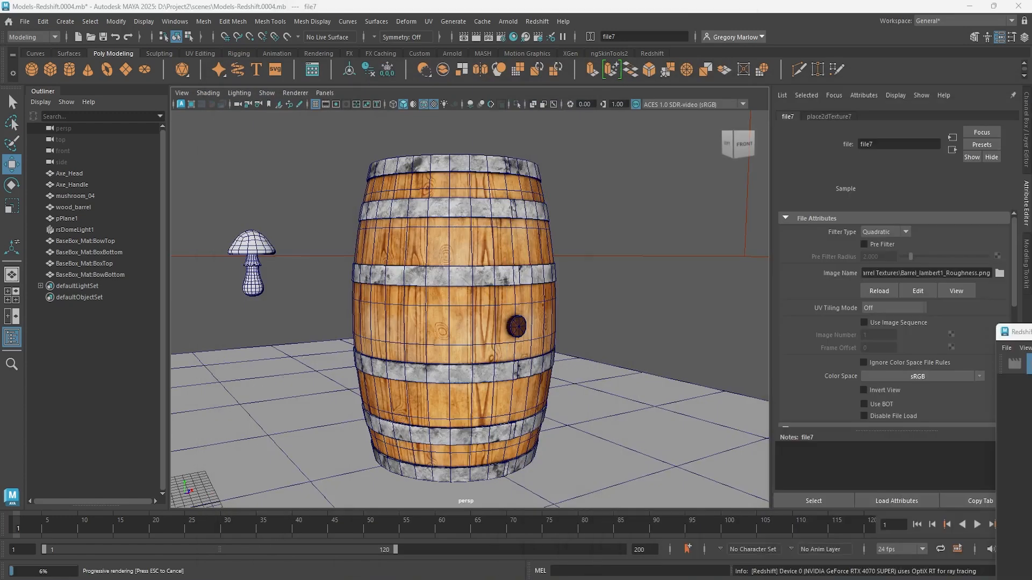
pyautogui.click(934, 378)
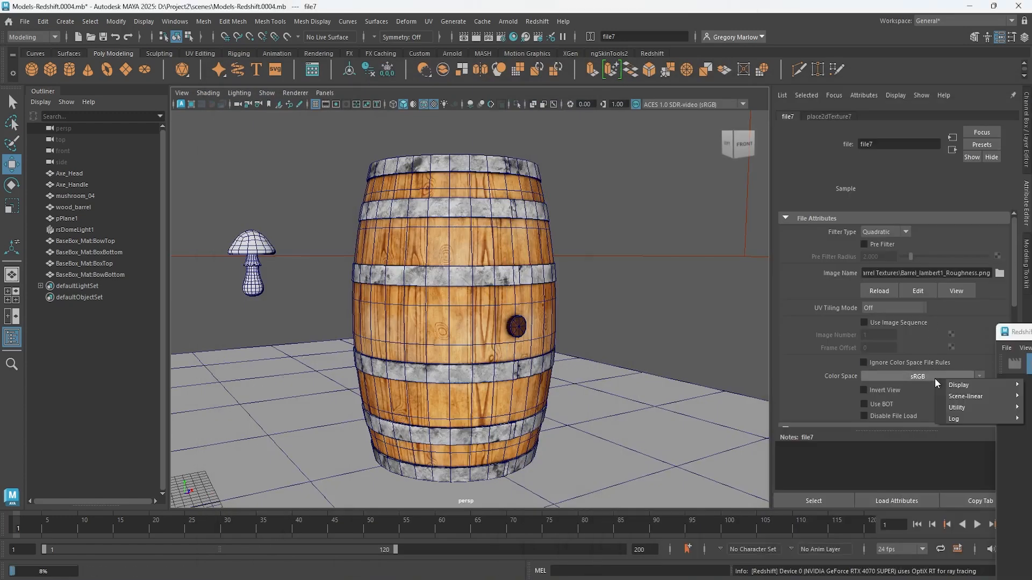
pyautogui.moveTo(955, 407)
pyautogui.click(895, 407)
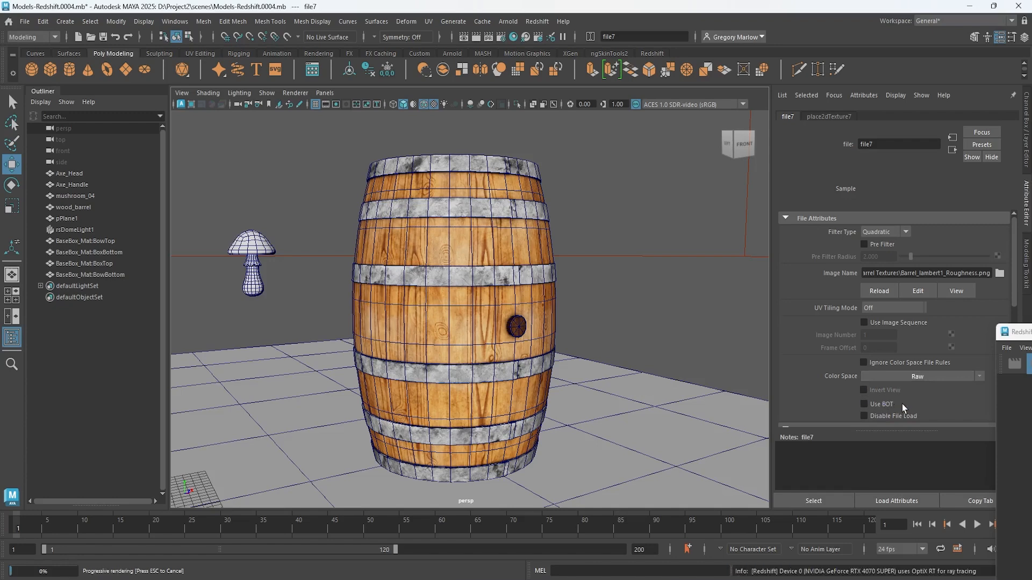
pyautogui.scroll(-5, 823, 371)
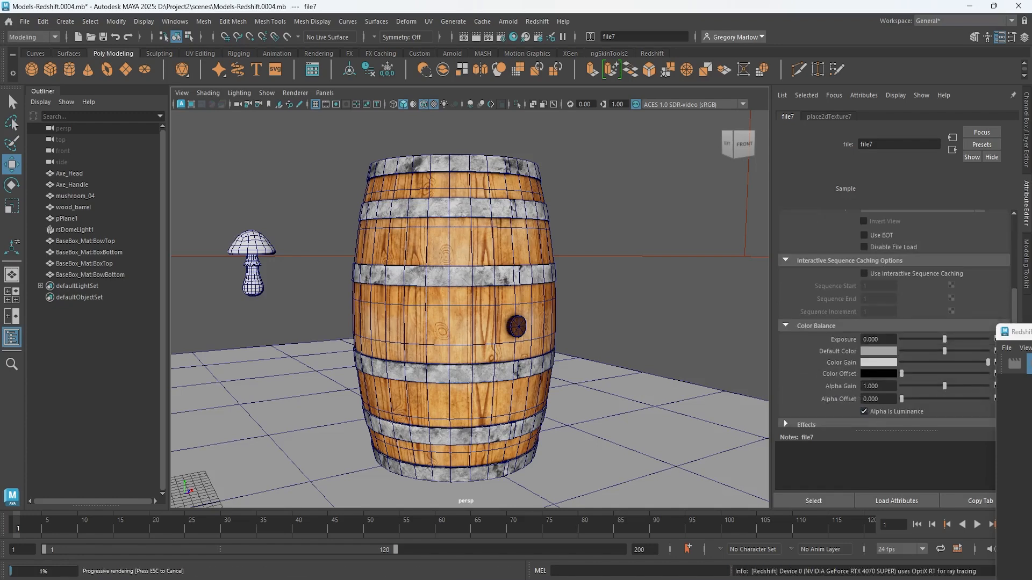
# Place the Redshift Render View beside the viewport and examine the barrel's wood and metal bands from different angles and distances.
pyautogui.moveTo(1031, 336); pyautogui.dragTo(716, 39)
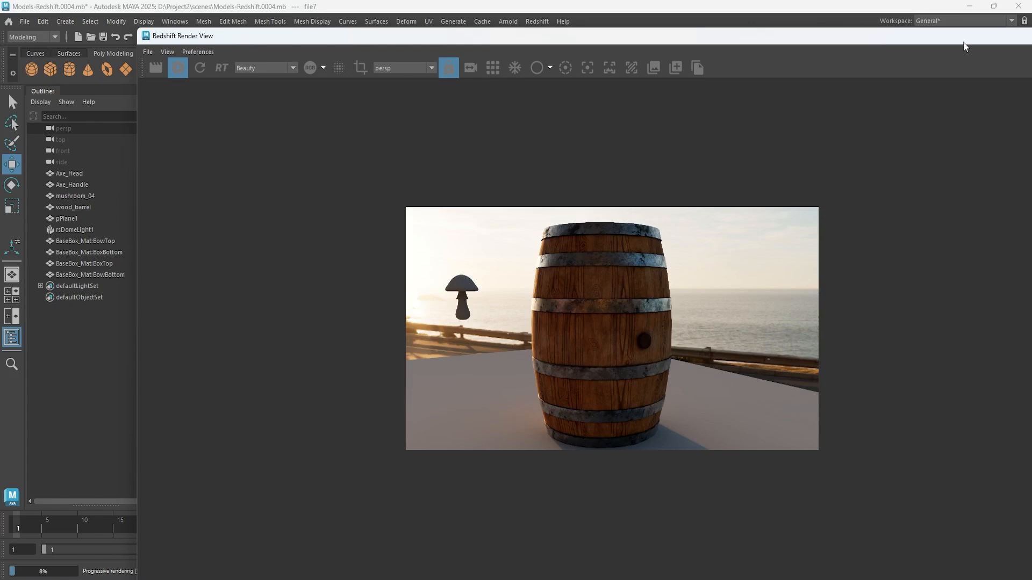
pyautogui.moveTo(333, 34); pyautogui.dragTo(603, 80)
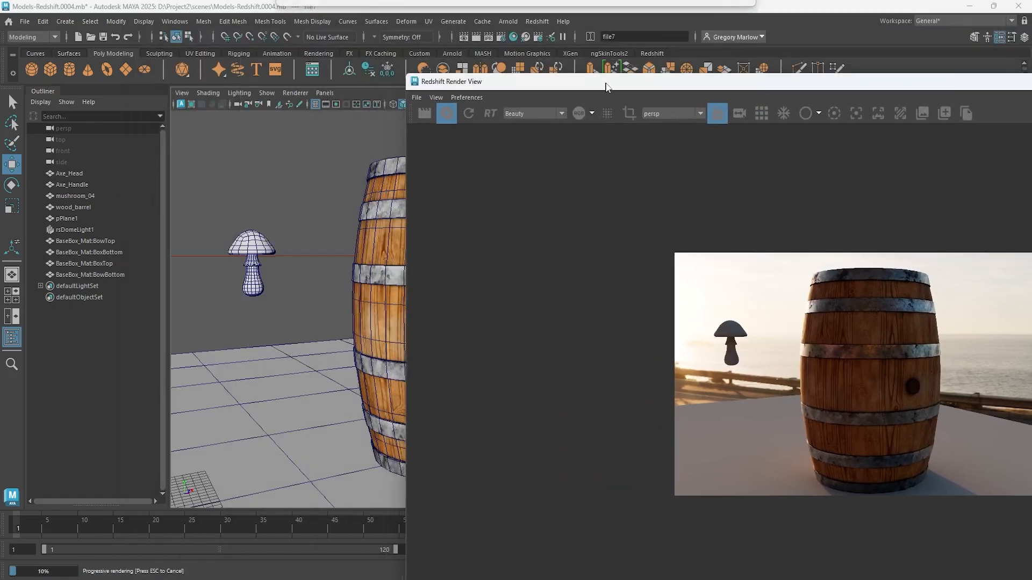
pyautogui.keyDown('alt'); pyautogui.moveTo(247, 339); pyautogui.dragTo(340, 337); pyautogui.keyUp('alt')
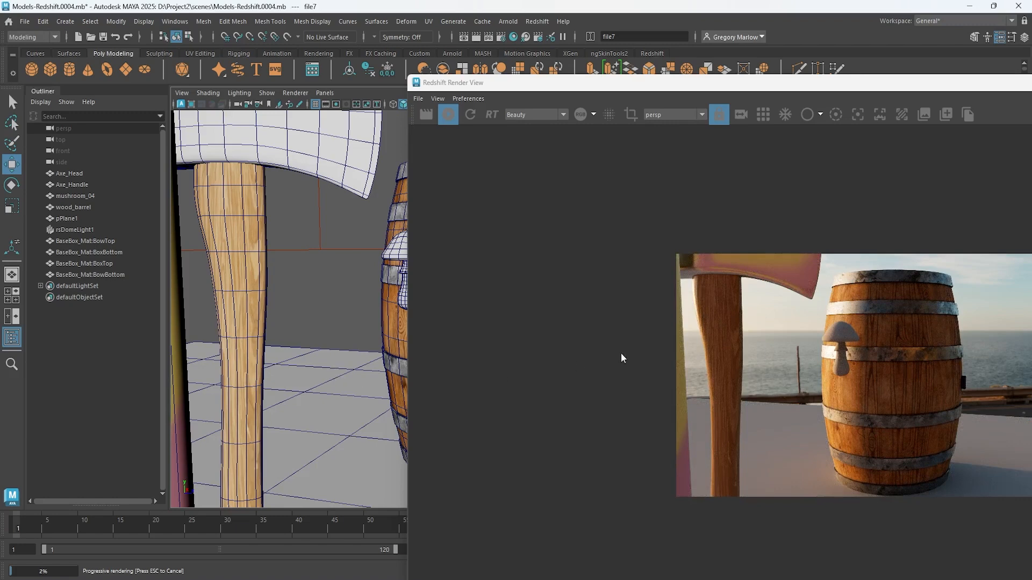
pyautogui.press('[')
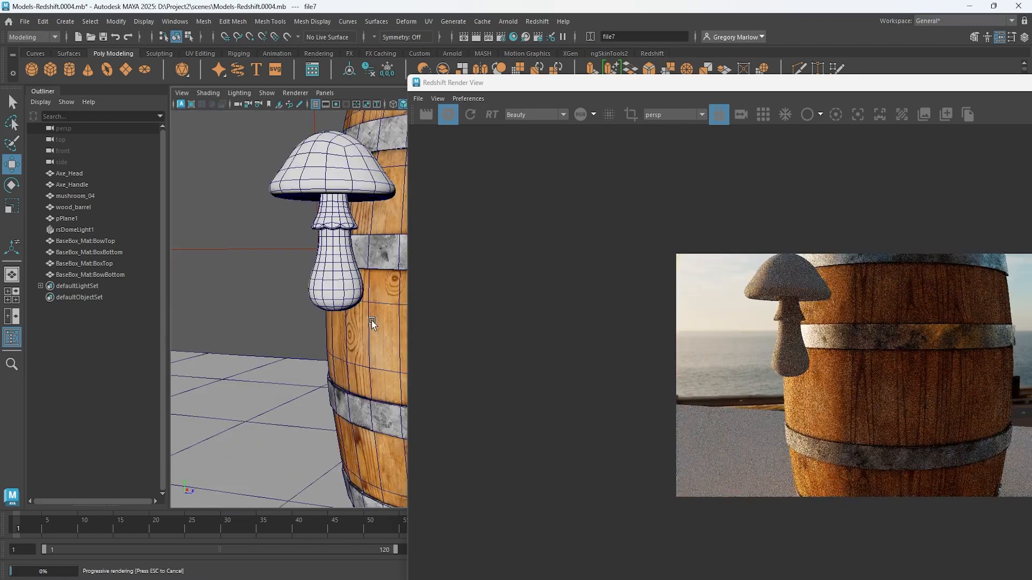
pyautogui.press('[')
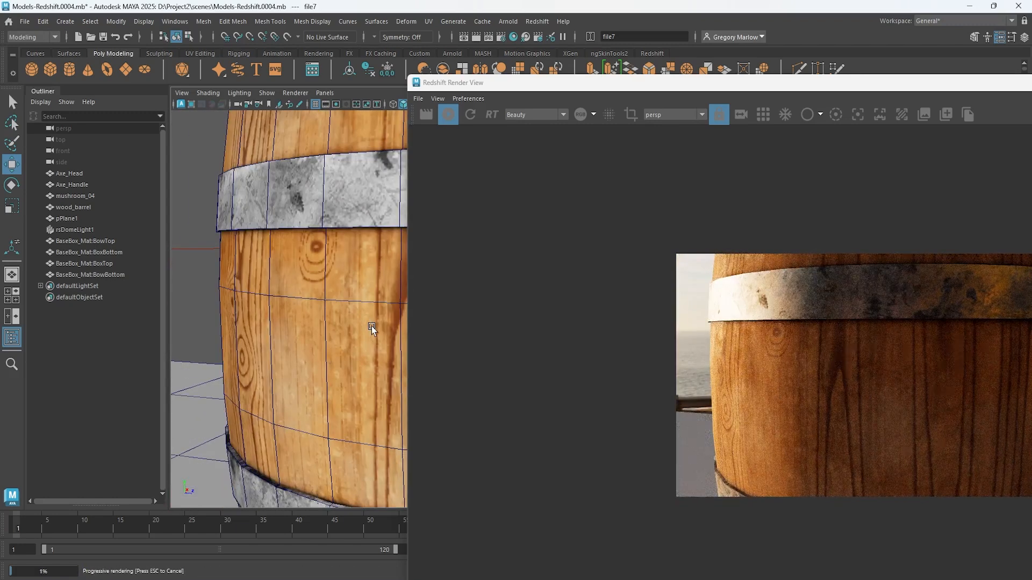
pyautogui.press('[')
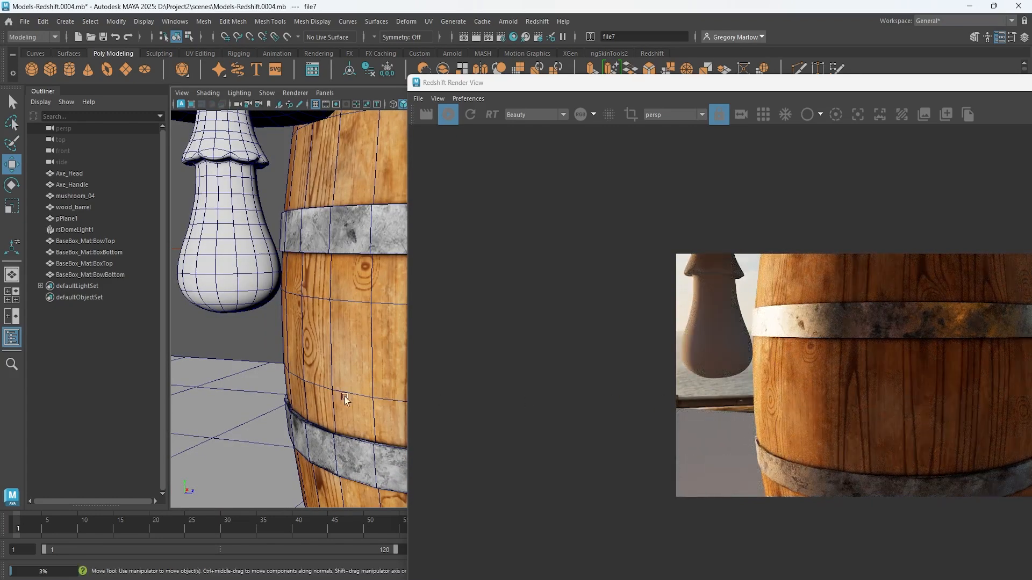
# Consult the workflow page in Chrome for the normal map's color space and shader input, and return to Maya.
pyautogui.moveTo(1031, 188); pyautogui.dragTo(758, 115)
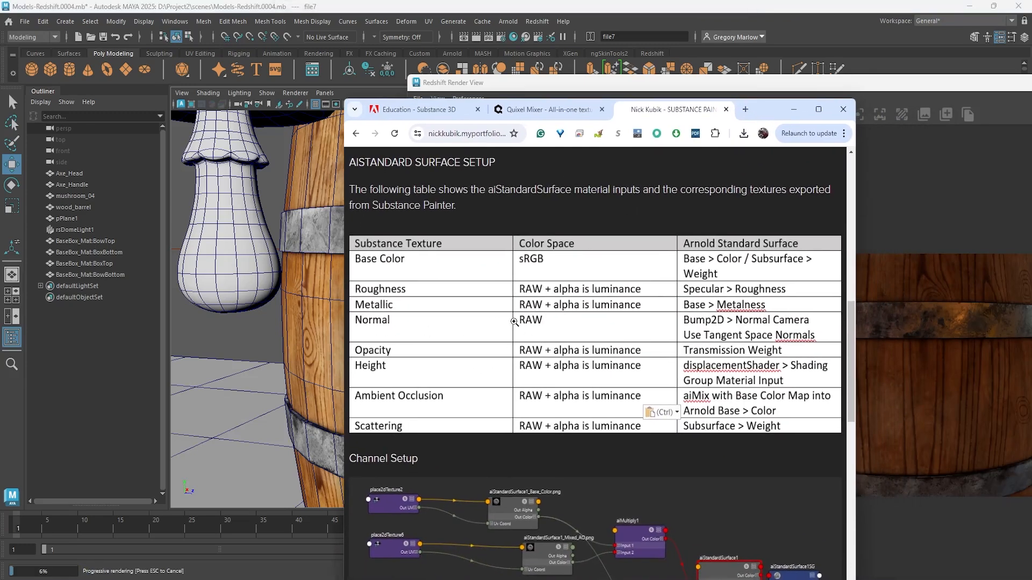
pyautogui.moveTo(768, 110); pyautogui.dragTo(1031, 109)
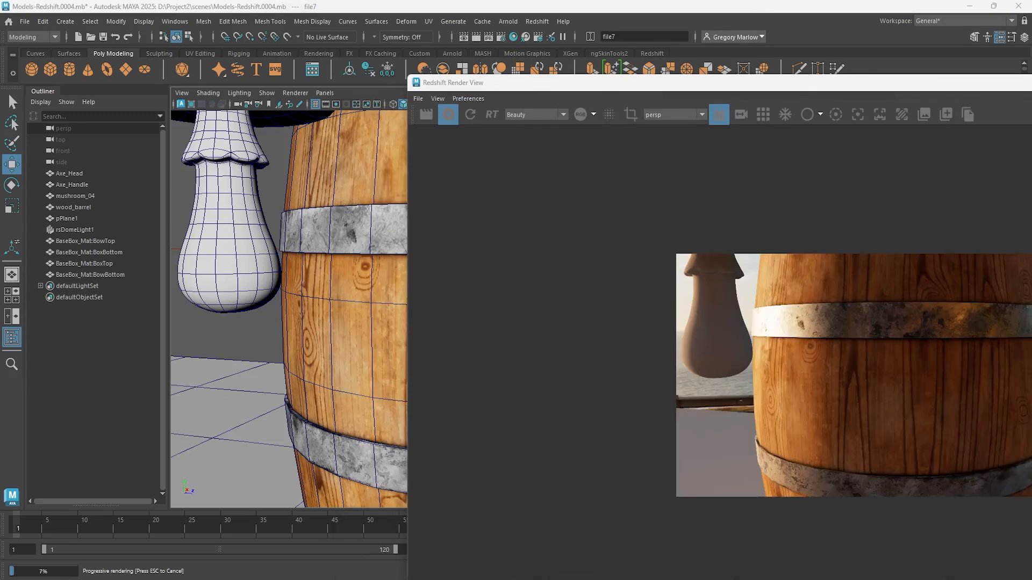
# Connect a RedshiftNormalMap node to the Geometry Bump Map input of the barrel's Redshift standard material.
pyautogui.moveTo(817, 84); pyautogui.dragTo(1031, 99)
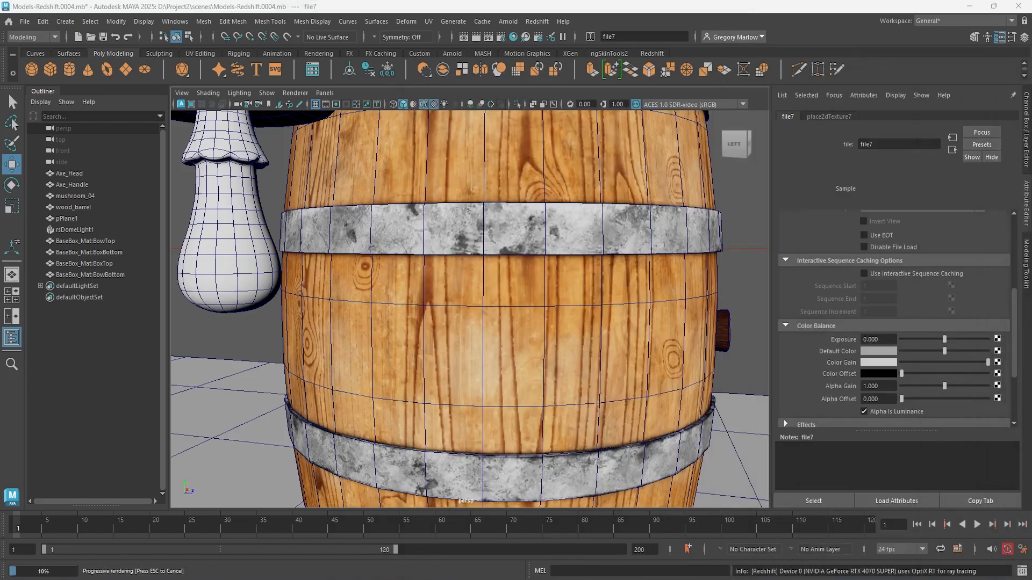
pyautogui.click(689, 227)
pyautogui.scroll(-8, 940, 353)
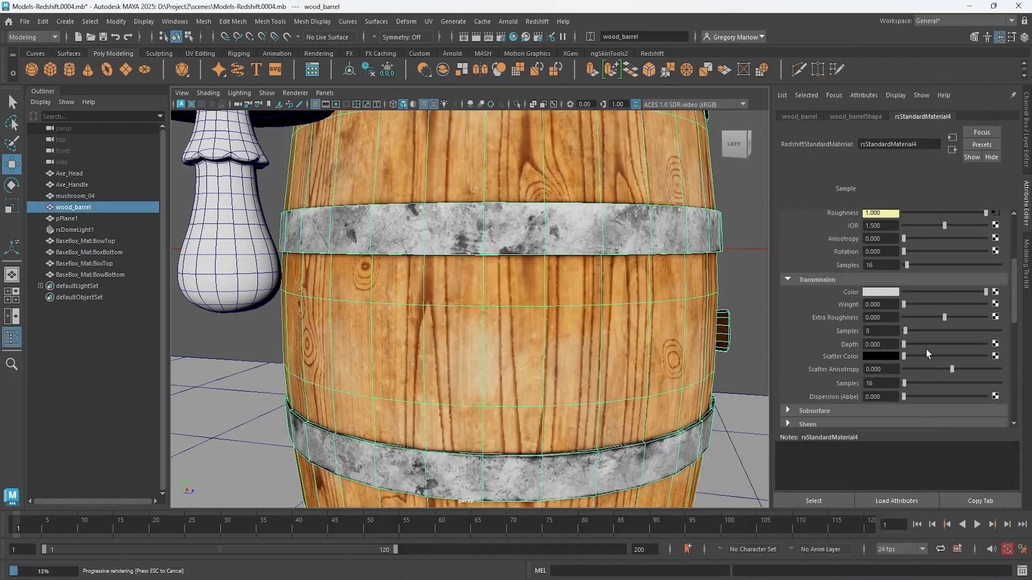
pyautogui.scroll(-5, 823, 353)
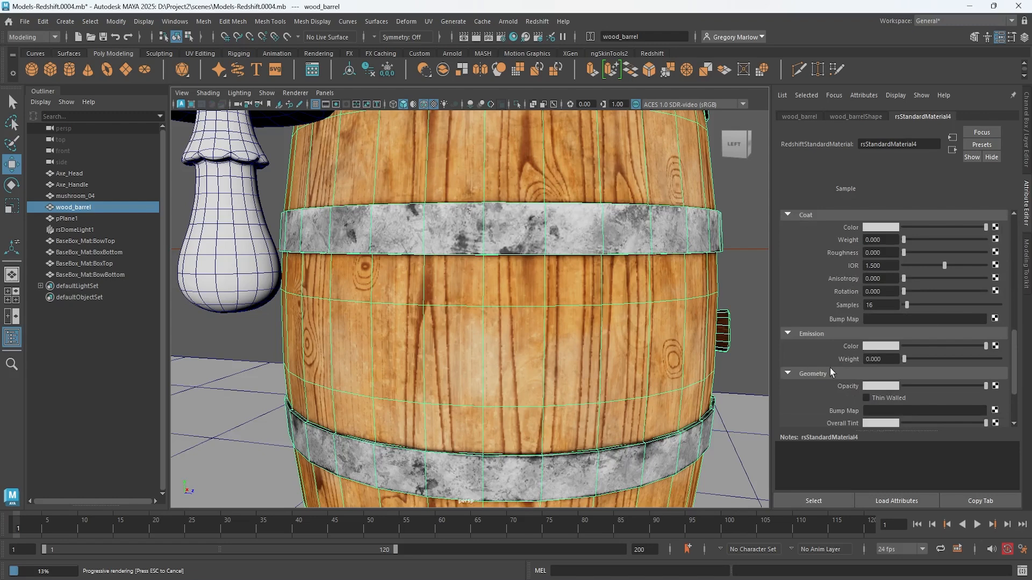
pyautogui.scroll(-2, 830, 368)
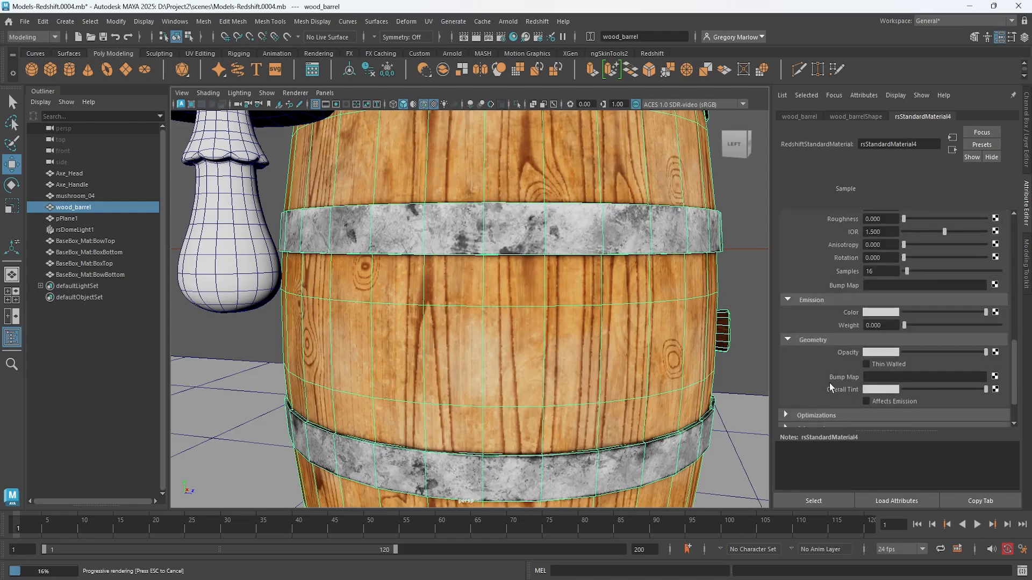
pyautogui.click(995, 376)
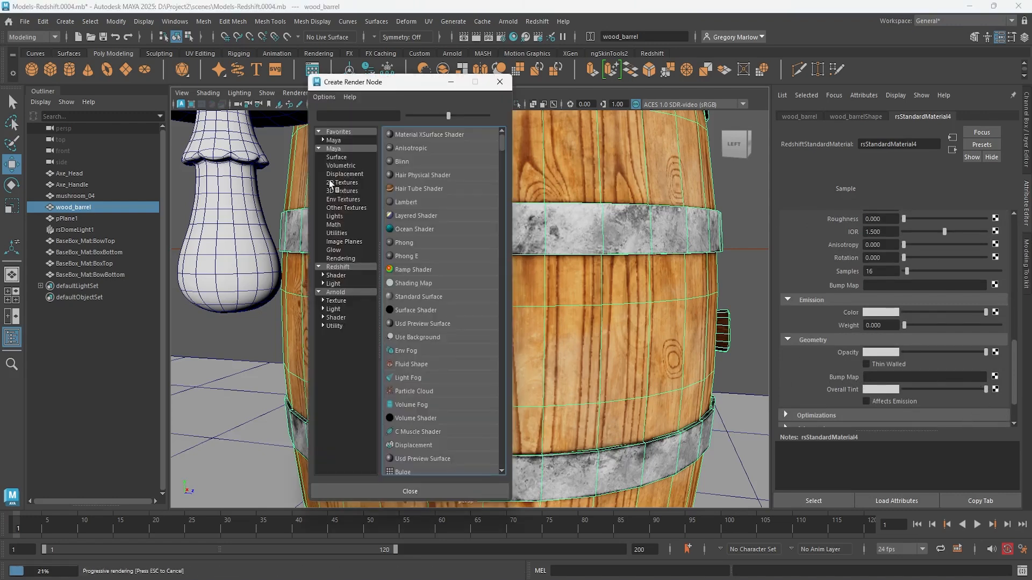
pyautogui.click(361, 117)
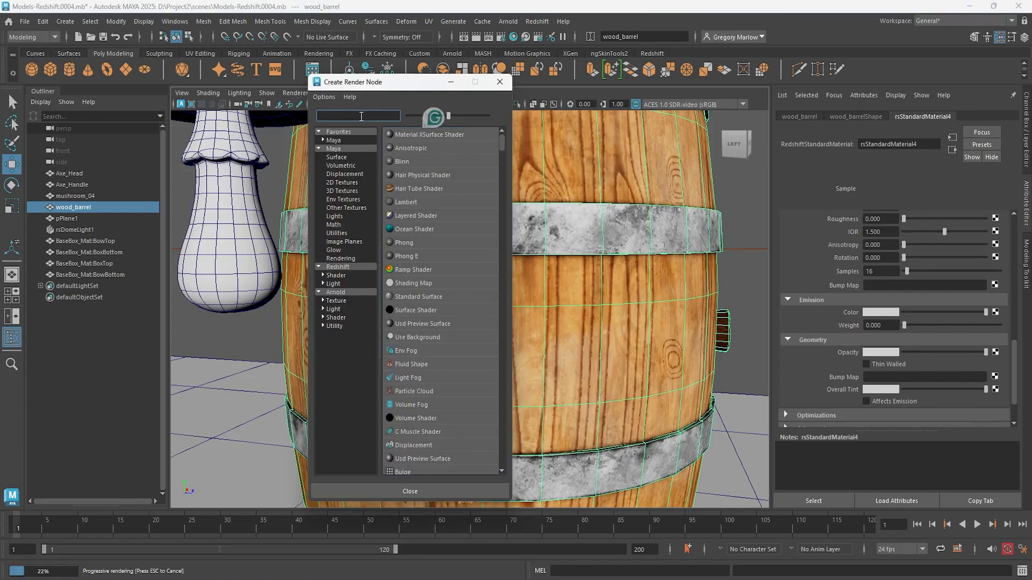
pyautogui.write('nor')
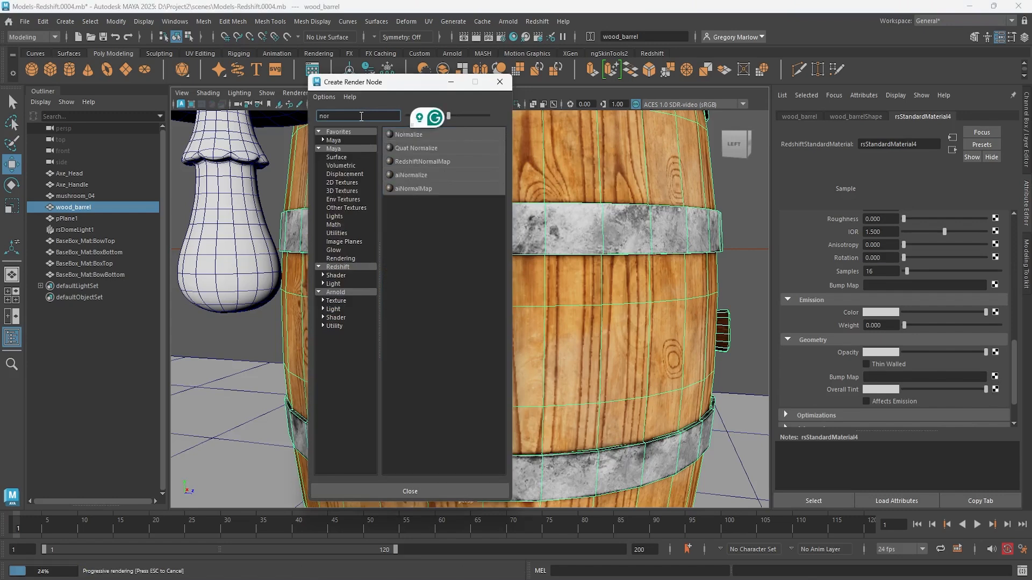
pyautogui.click(429, 163)
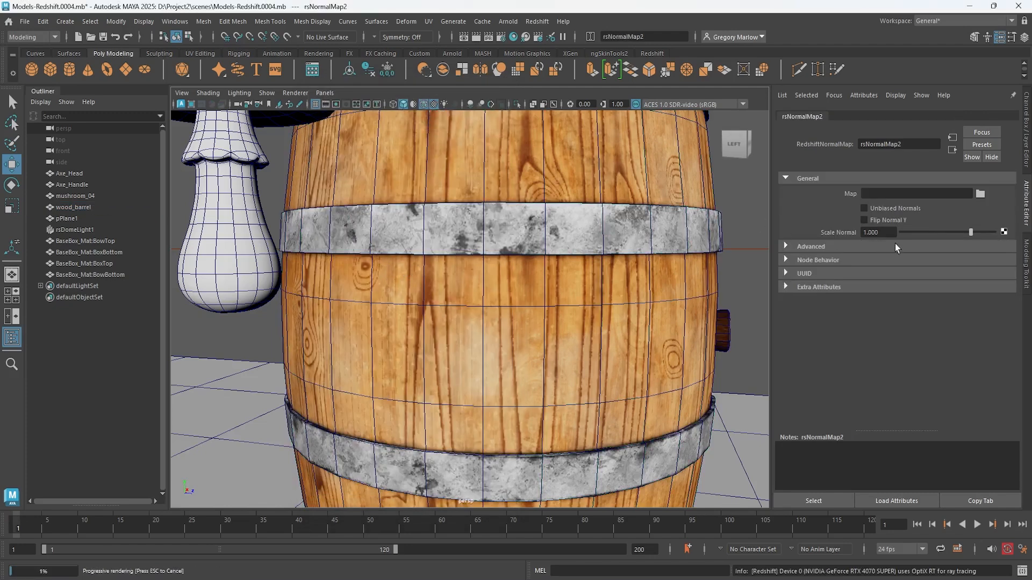
# Load Barrel_lambert1_Normal.png from the Barrel Textures folder into the normal map node.
pyautogui.click(981, 195)
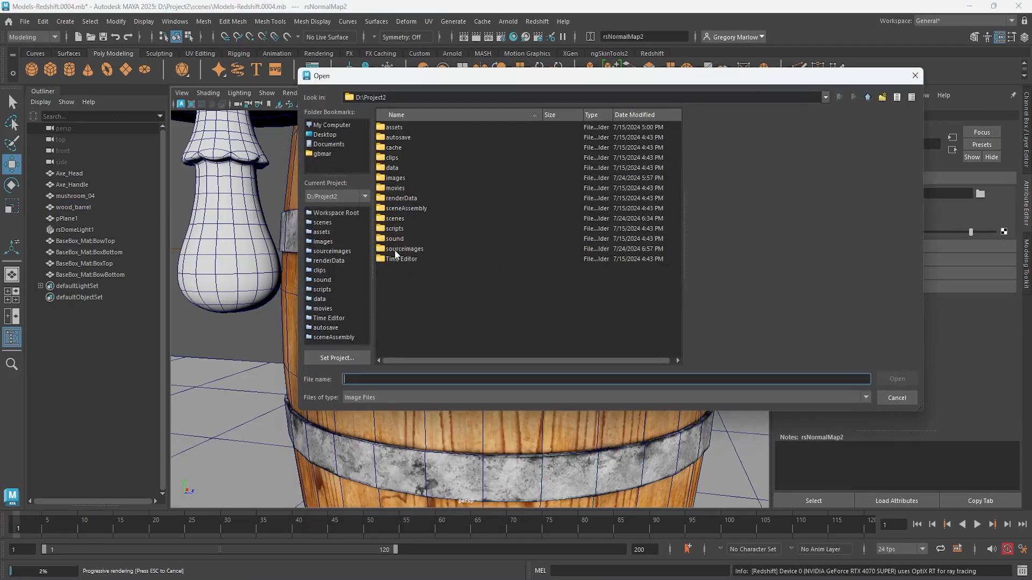
pyautogui.doubleClick(425, 147)
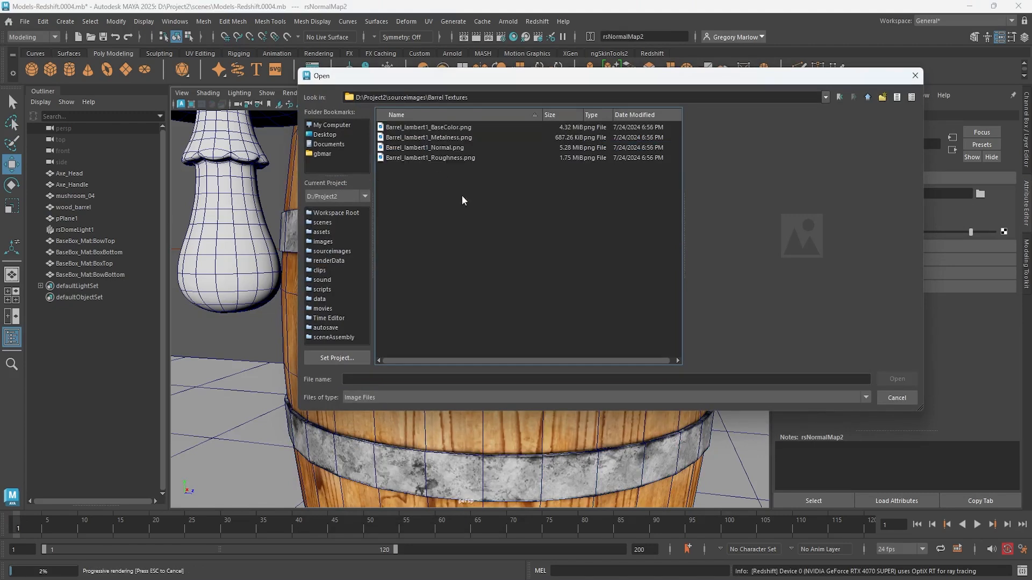
pyautogui.click(444, 147)
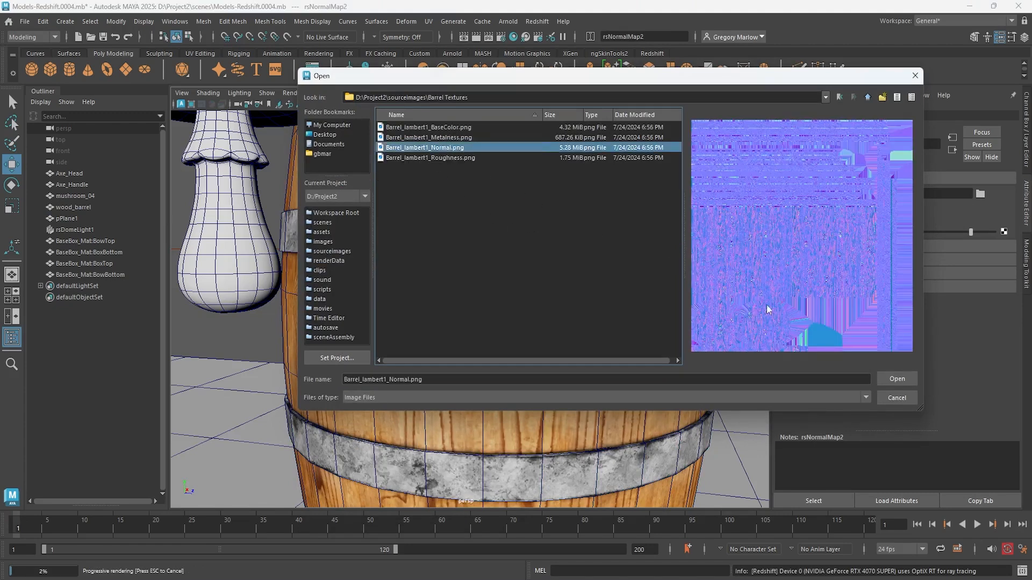
pyautogui.click(900, 379)
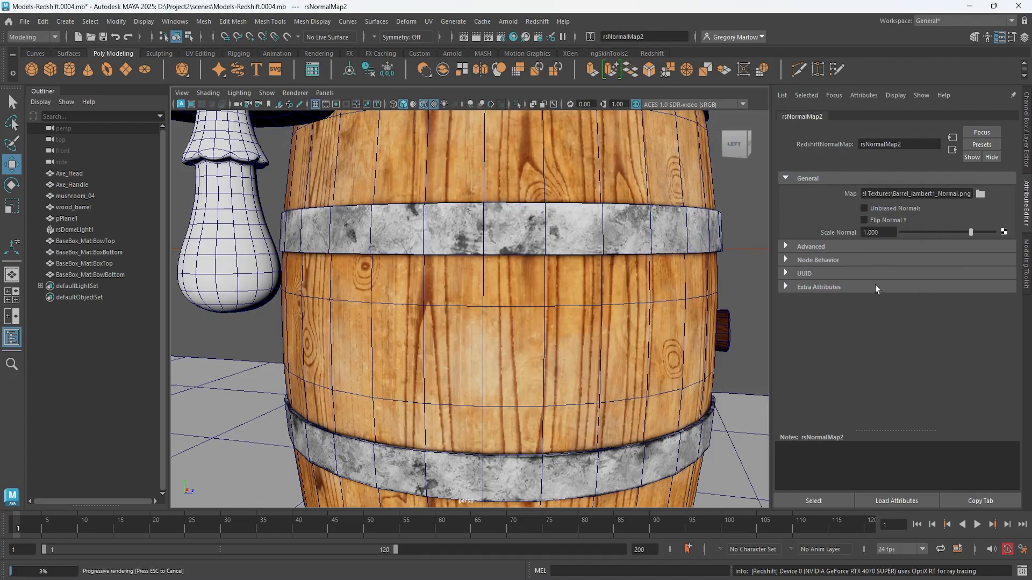
# Bring the Redshift Render View alongside the normal map settings and tune Scale Normal to about 0.596 while comparing the barrel's surface relief.
pyautogui.moveTo(1031, 116); pyautogui.dragTo(357, 55)
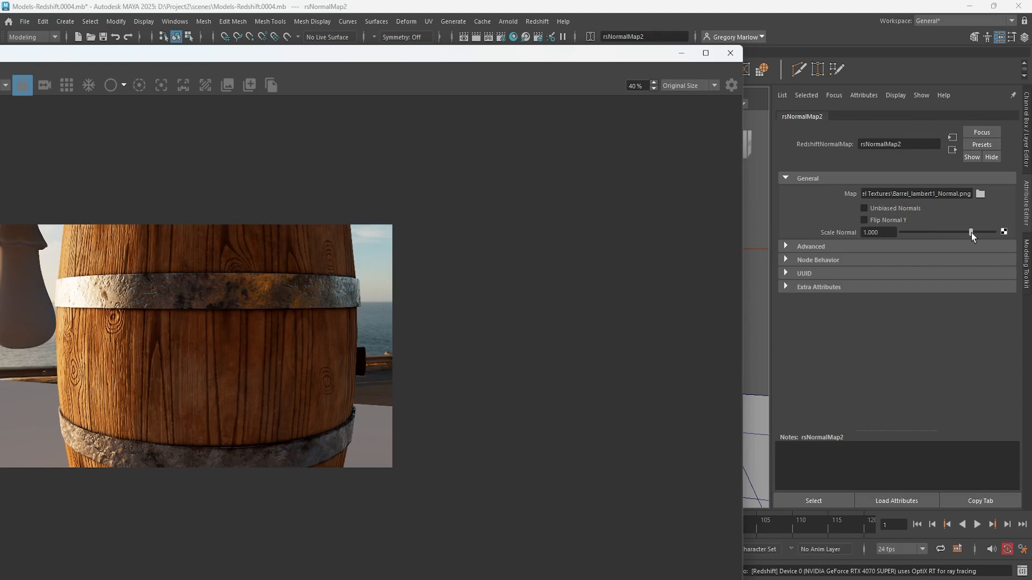
pyautogui.moveTo(972, 233); pyautogui.dragTo(947, 237)
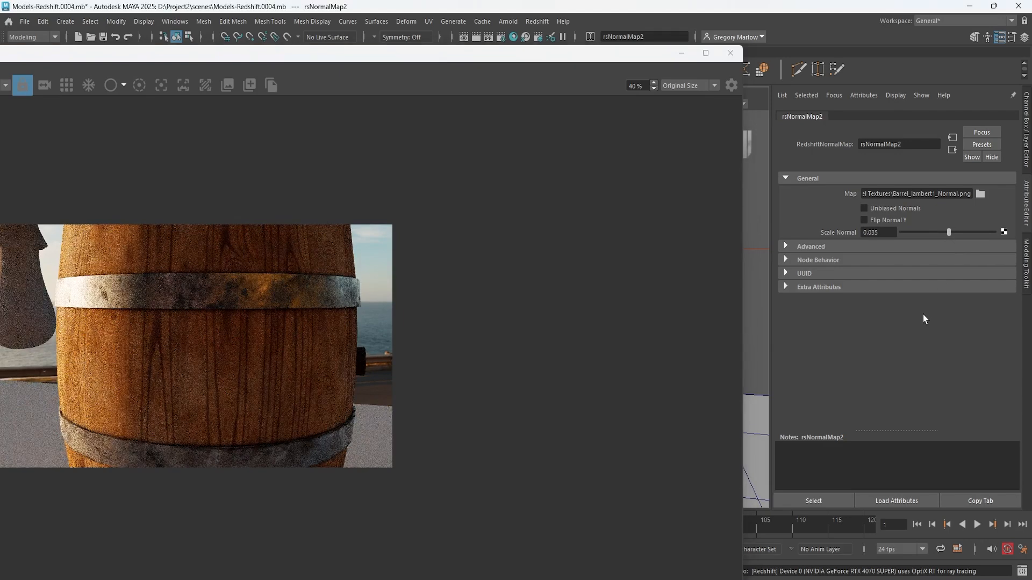
pyautogui.moveTo(948, 232); pyautogui.dragTo(956, 234)
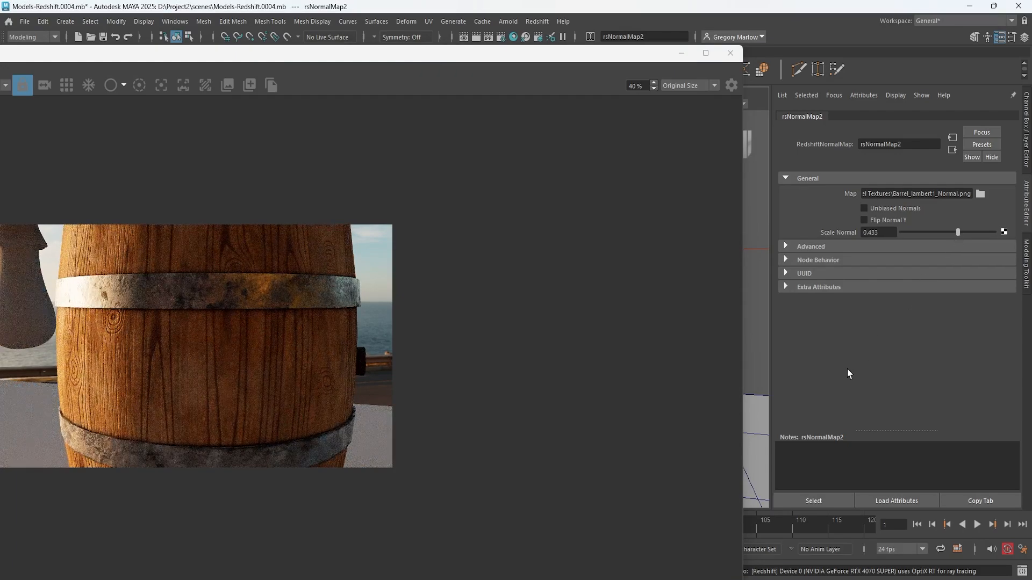
pyautogui.moveTo(958, 232); pyautogui.dragTo(961, 232)
# Dock the Redshift Render View beside the viewport, hide the Outliner and Channel Box, and frame the barrel, axe and gift box together.
pyautogui.moveTo(553, 60); pyautogui.dragTo(770, 111)
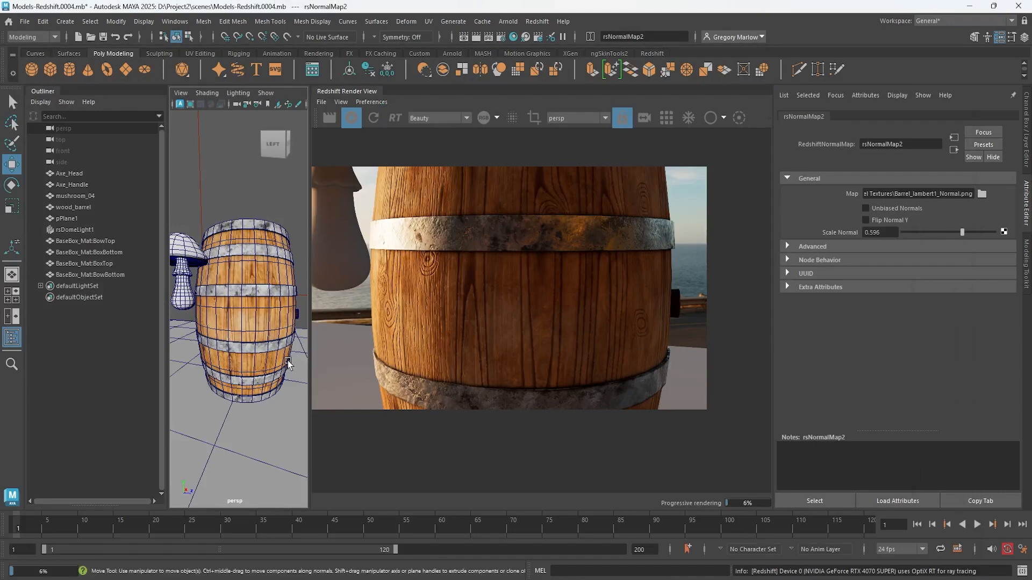
pyautogui.click(12, 338)
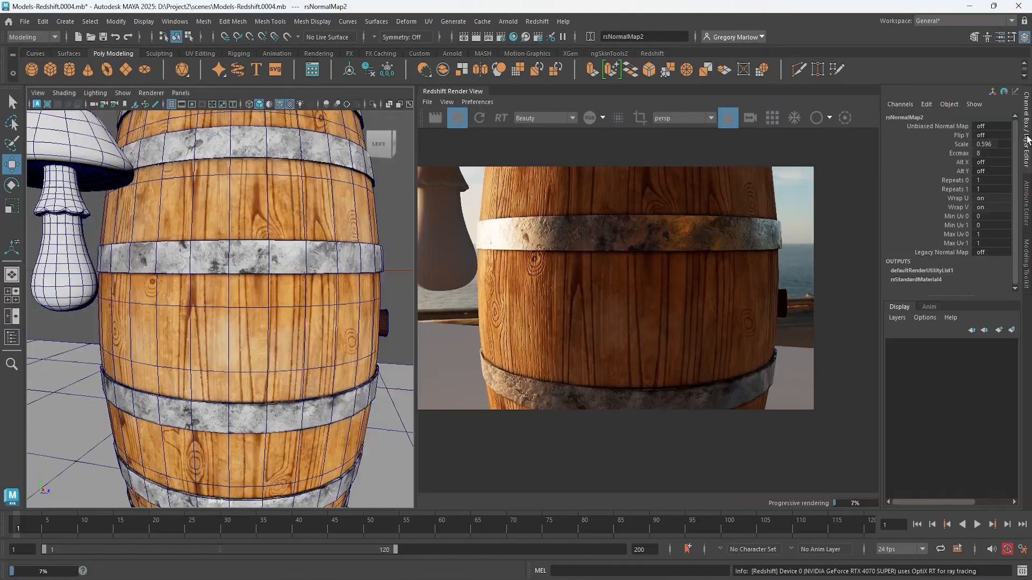
pyautogui.click(1026, 139)
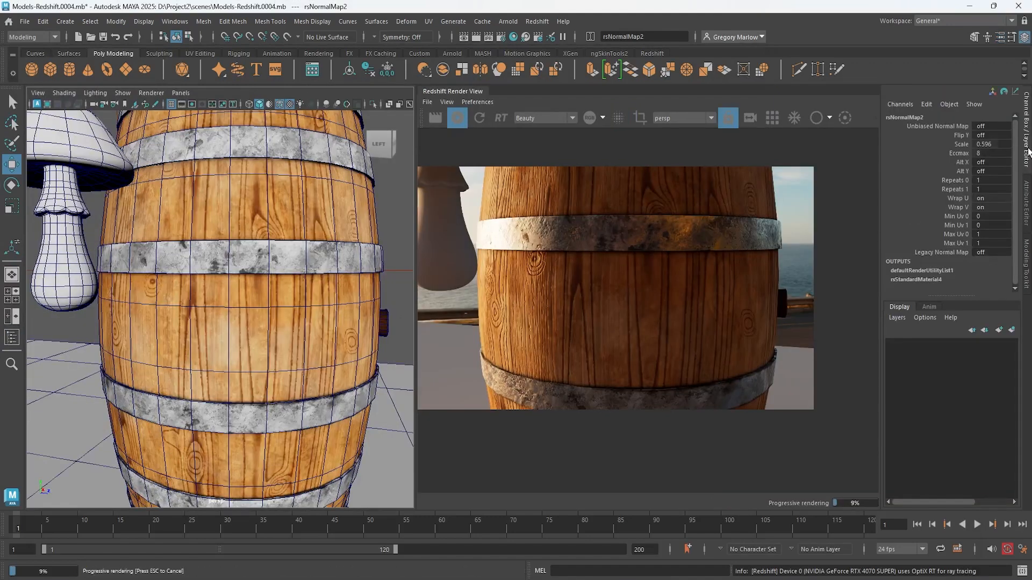
pyautogui.click(1026, 139)
pyautogui.keyDown('alt'); pyautogui.moveTo(450, 376); pyautogui.dragTo(287, 345, button='right'); pyautogui.keyUp('alt')
pyautogui.keyDown('alt'); pyautogui.moveTo(287, 348); pyautogui.dragTo(239, 372); pyautogui.keyUp('alt')
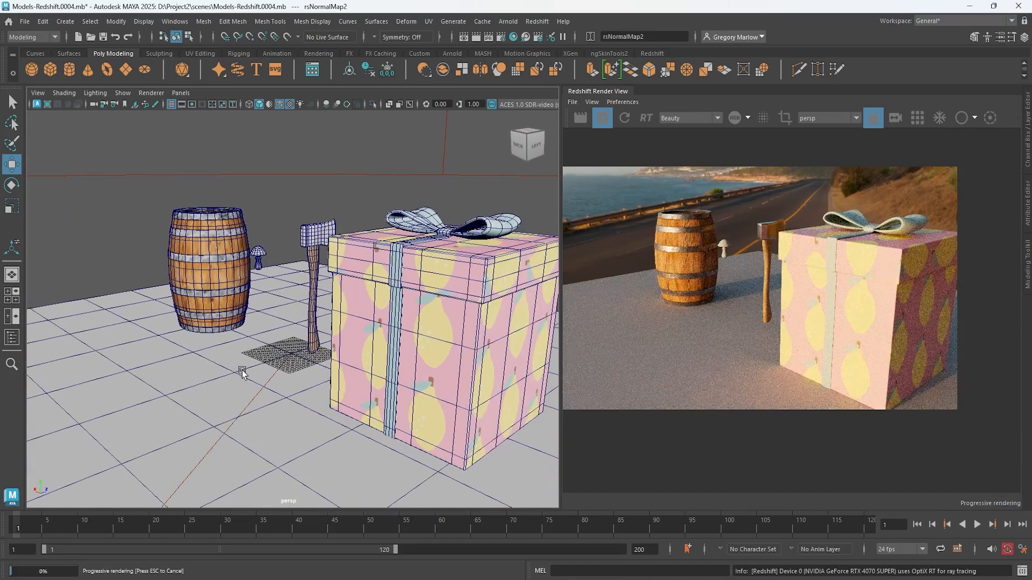